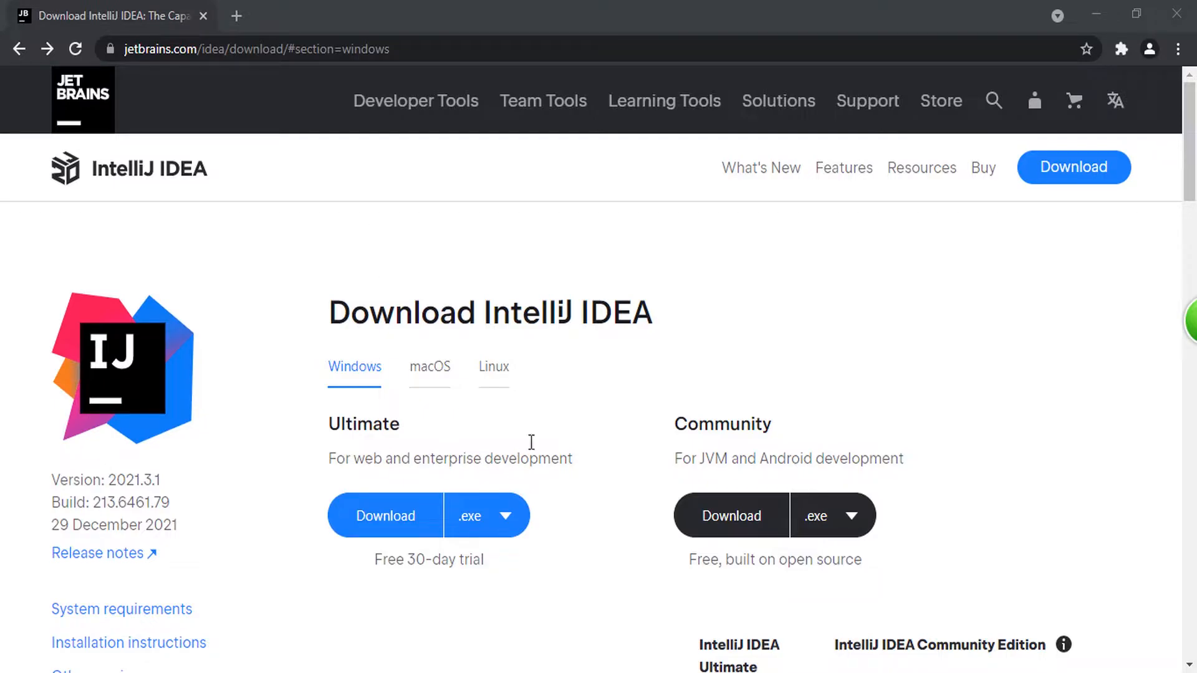
Step: Look through the IntelliJ IDEA download page and its Ultimate versus Community feature comparison table
scroll(534, 440, "down", 3)
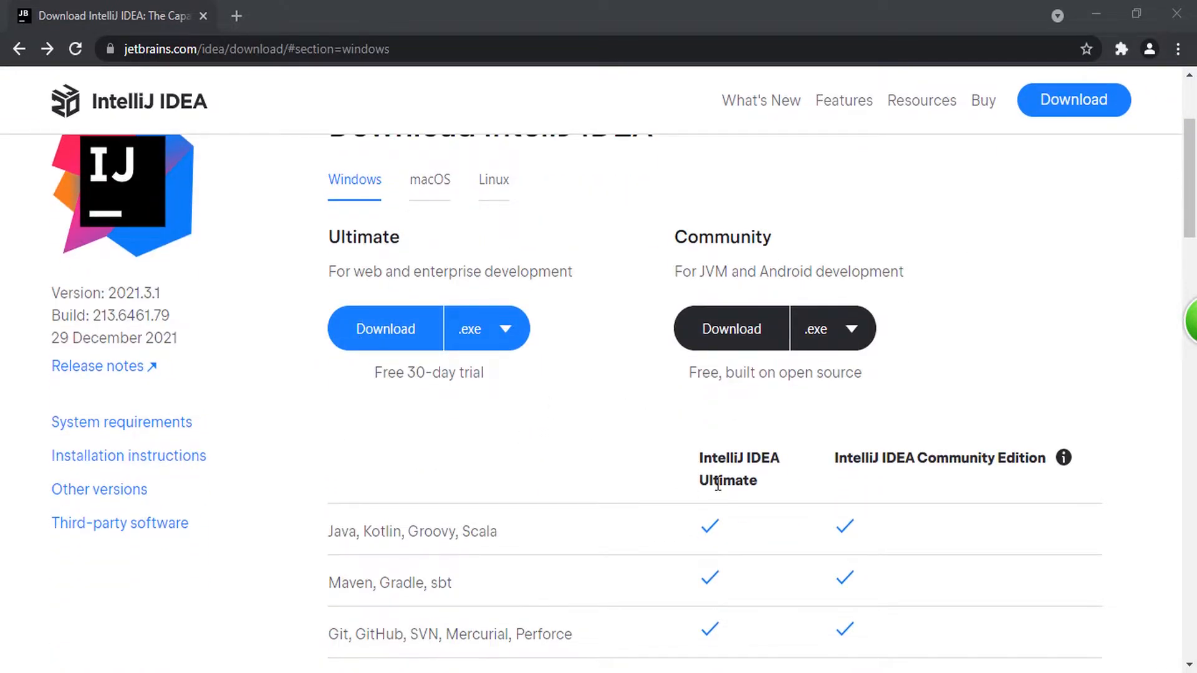
scroll(715, 481, "down", 2)
scroll(715, 481, "up", 4)
scroll(306, 469, "down", 2)
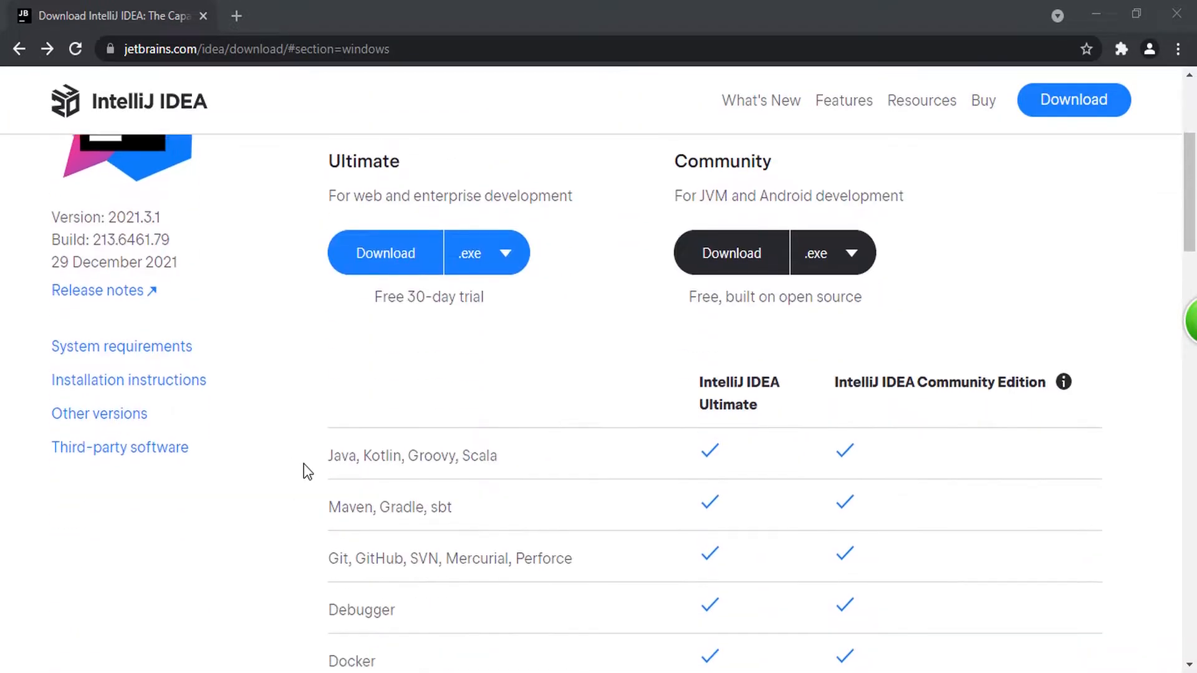
scroll(304, 463, "down", 1)
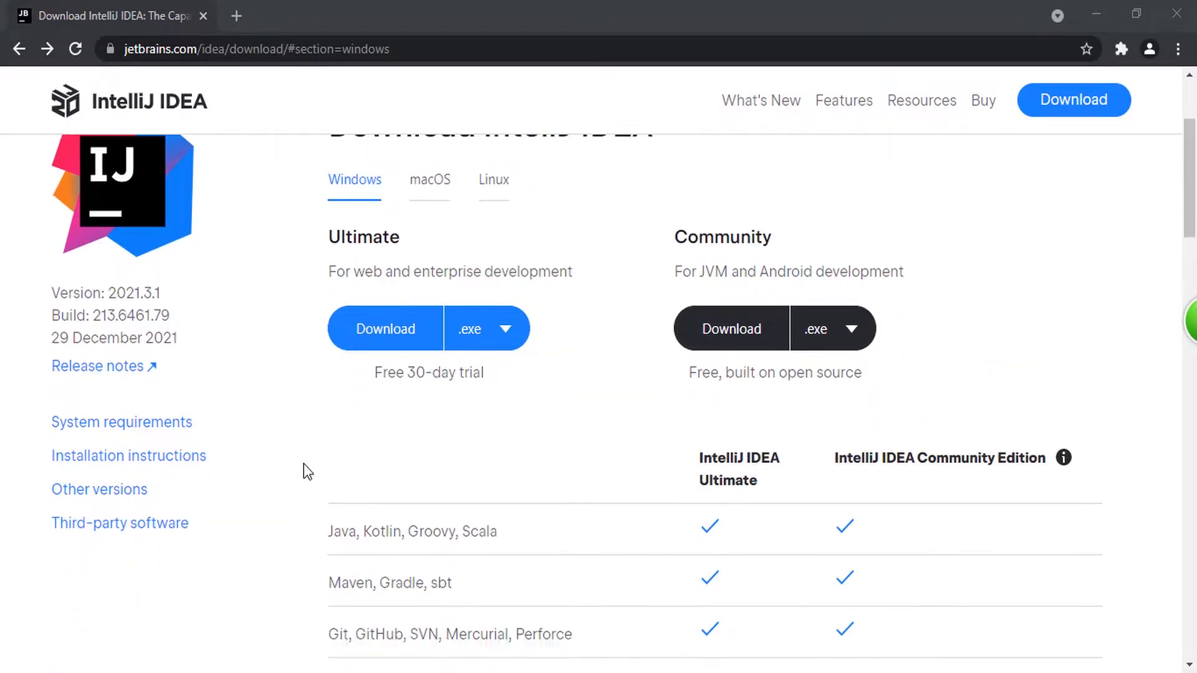
scroll(304, 463, "up", 2)
scroll(561, 348, "up", 1)
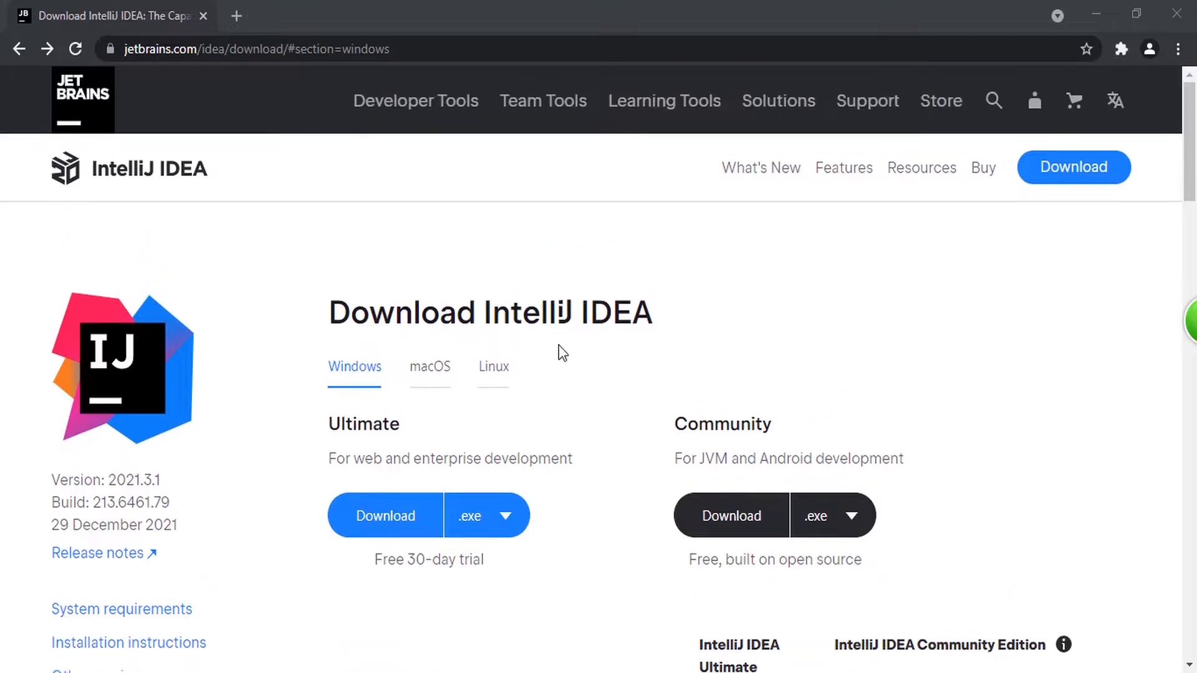
scroll(494, 385, "down", 3)
scroll(428, 472, "down", 3)
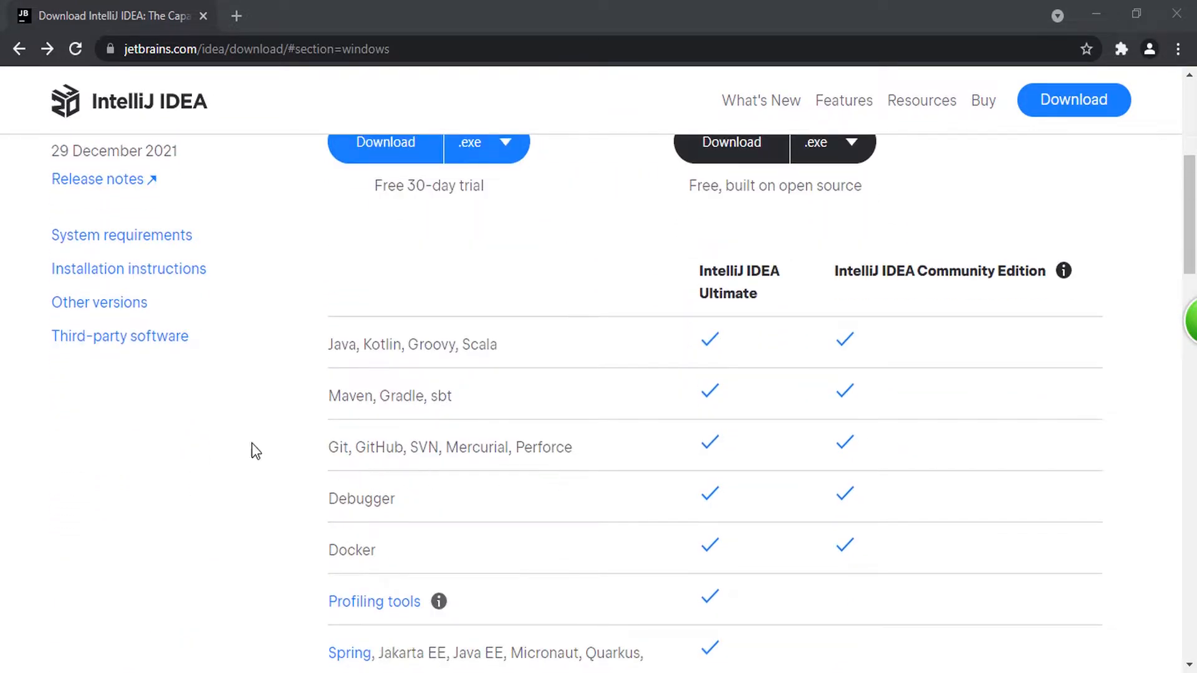
Step: Examine the supported languages and the version control tool rows in the edition comparison table
mouse_move(329, 347)
left_mouse_down()
mouse_move(526, 350)
mouse_move(321, 353)
left_mouse_up()
left_click(528, 350)
left_click(395, 344)
left_click_drag(395, 344, 499, 355)
left_click(343, 348)
left_click_drag(353, 344, 518, 343)
left_click(517, 344)
scroll(517, 344, "up", 4)
scroll(519, 348, "down", 1)
scroll(447, 451, "up", 1)
scroll(436, 459, "down", 3)
left_click_drag(328, 437, 420, 436)
left_click(421, 436)
scroll(419, 436, "up", 5)
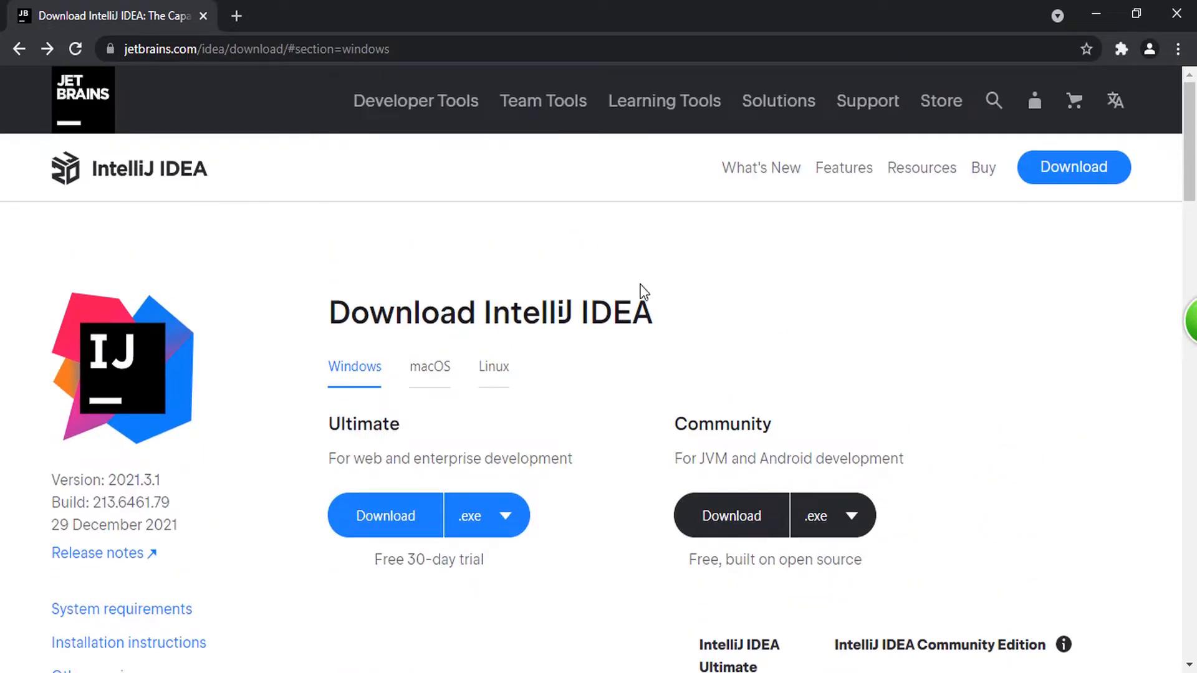
scroll(529, 377, "down", 3)
scroll(617, 481, "up", 2)
scroll(616, 481, "down", 3)
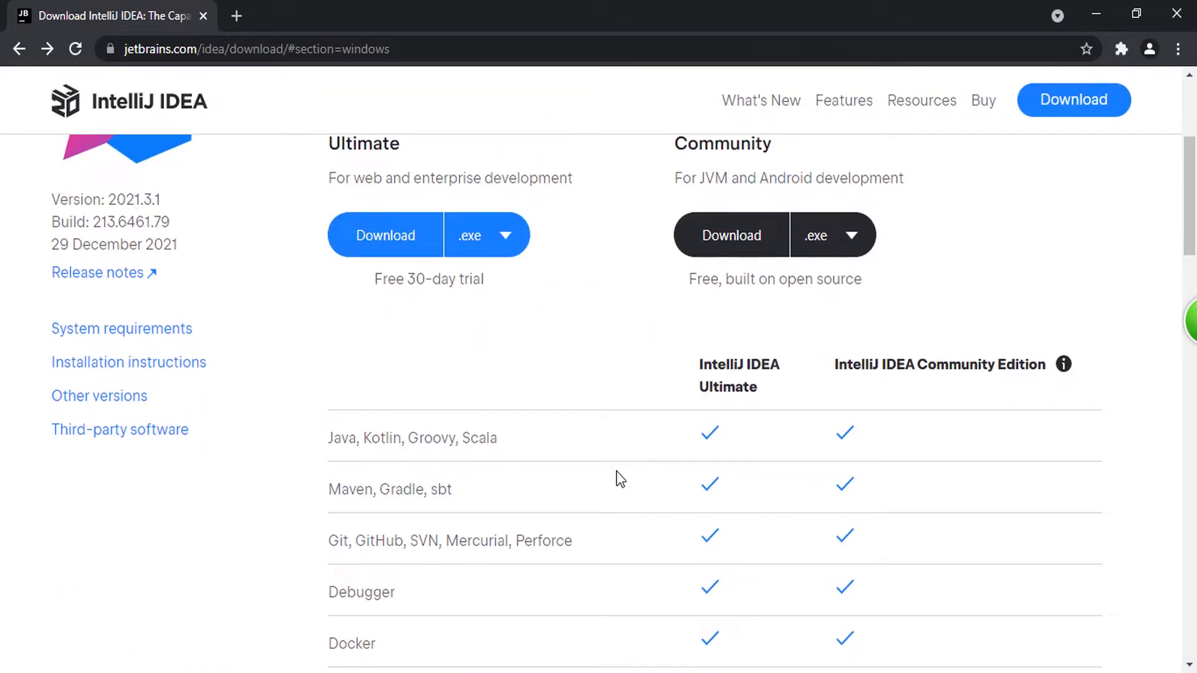
scroll(620, 479, "down", 2)
scroll(617, 478, "up", 5)
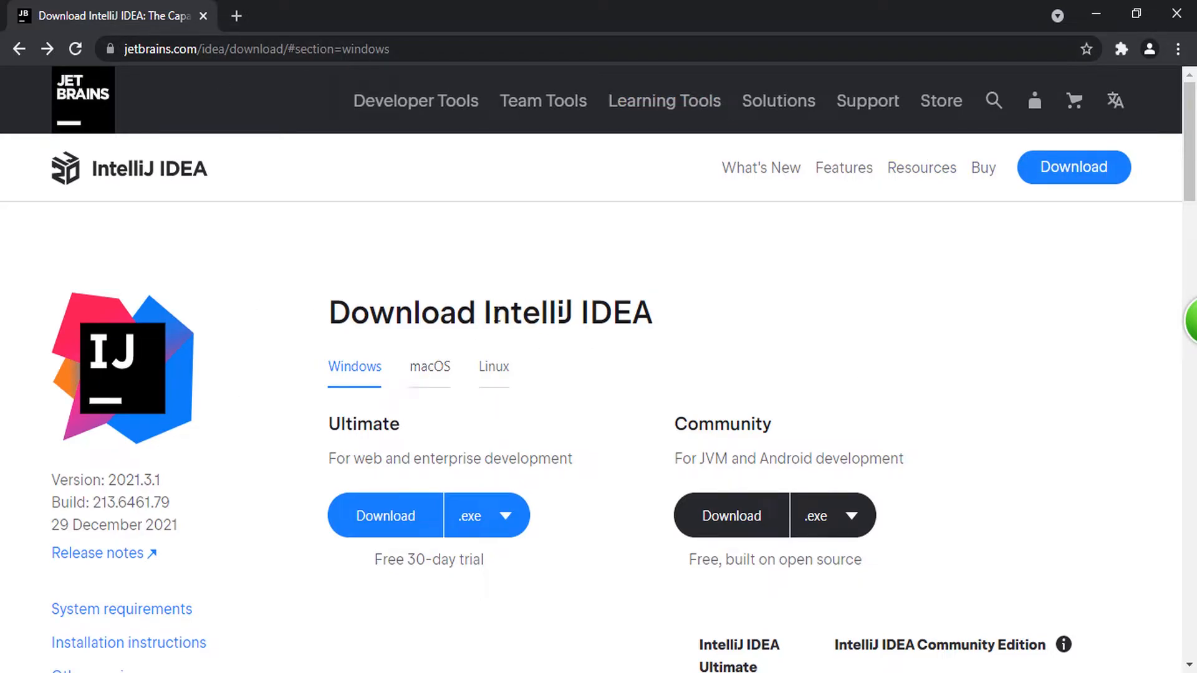
Step: Review the page heading, the Ultimate and Community edition titles, and the trial terms under the Ultimate download
left_click_drag(480, 314, 751, 313)
left_click(751, 312)
left_click_drag(478, 311, 761, 309)
left_click(760, 310)
left_click_drag(324, 309, 722, 312)
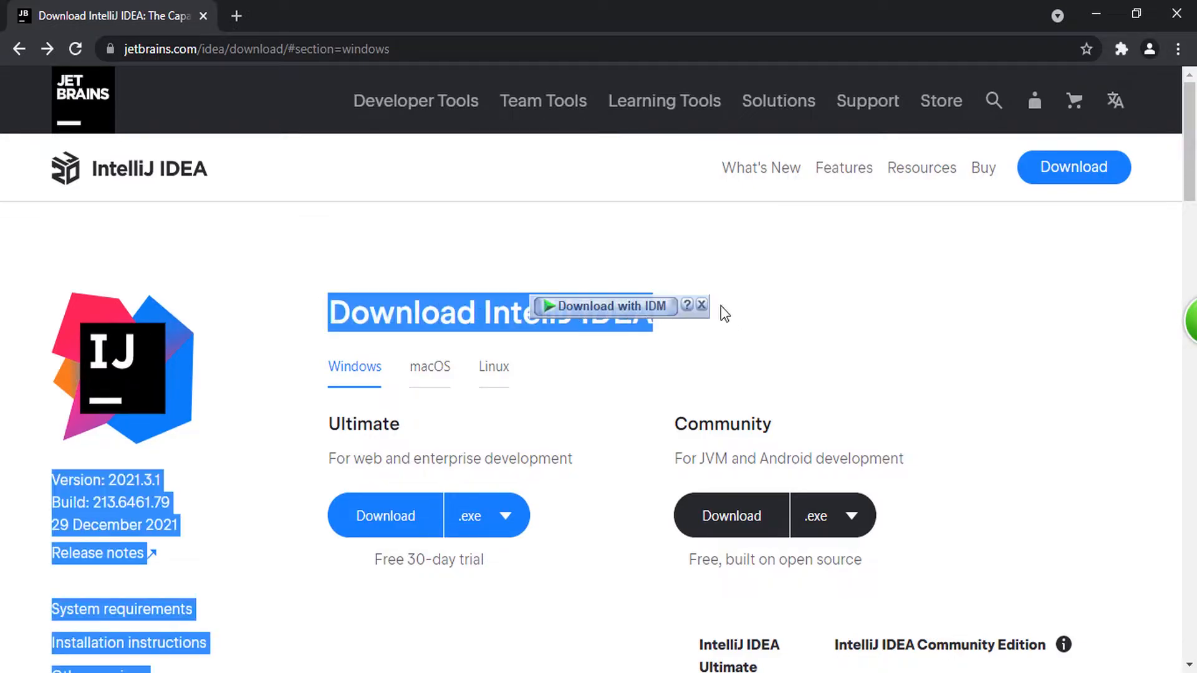
left_click(750, 334)
scroll(281, 450, "down", 1)
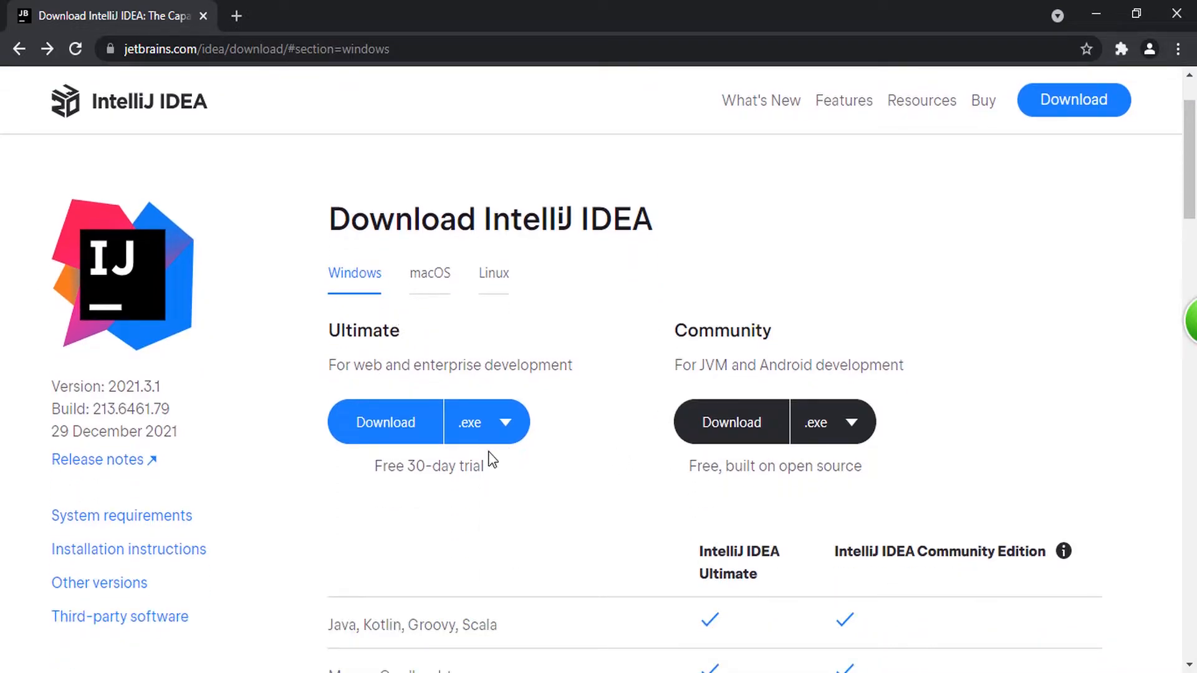
scroll(488, 455, "down", 1)
scroll(487, 455, "up", 1)
left_click_drag(321, 338, 492, 320)
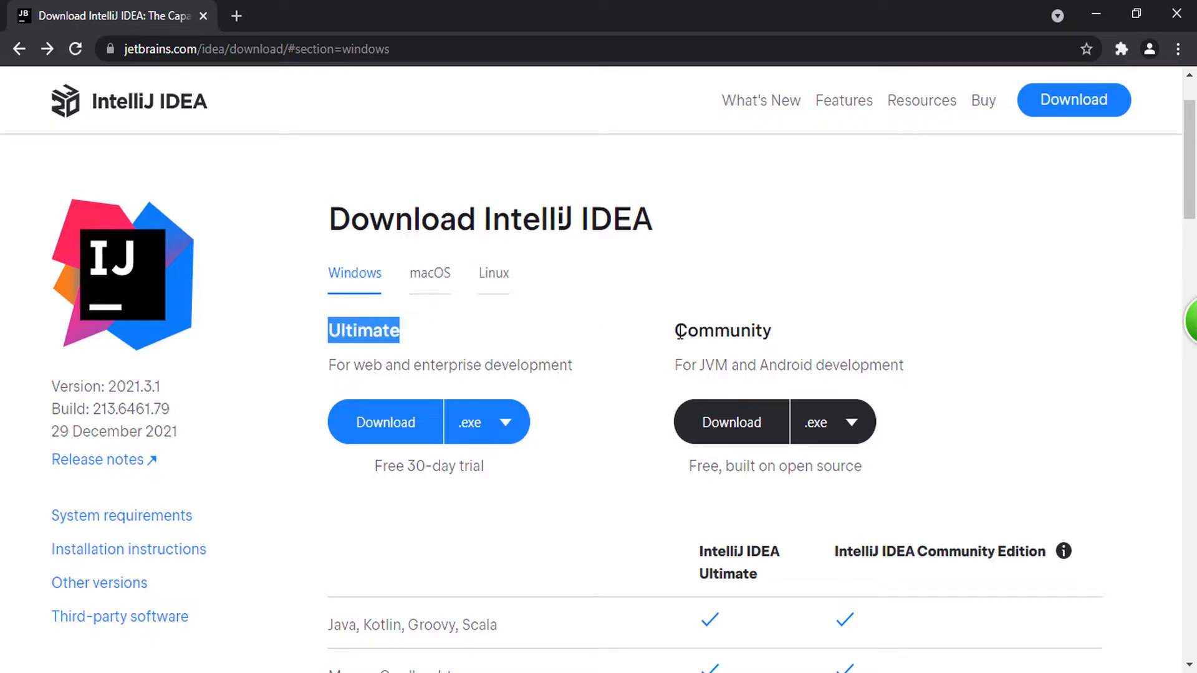
left_click_drag(679, 332, 833, 326)
left_click(832, 327)
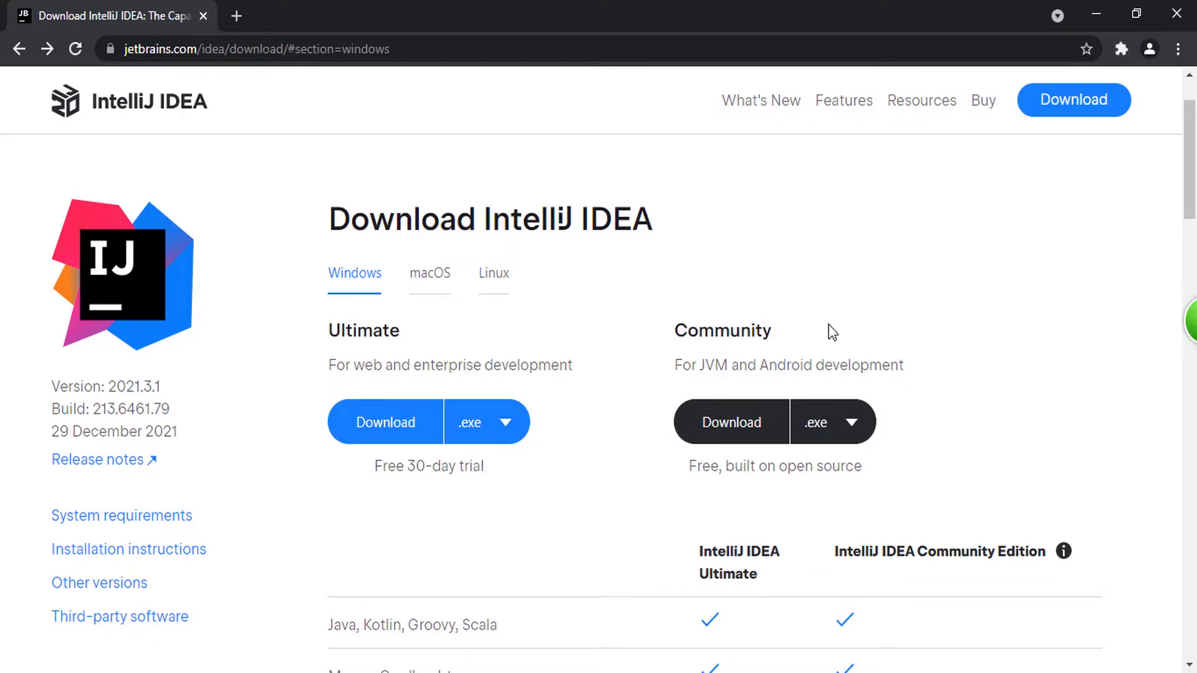
scroll(829, 327, "down", 1)
scroll(720, 411, "up", 1)
left_click_drag(377, 464, 503, 468)
left_click(502, 463)
scroll(502, 463, "down", 2)
scroll(546, 455, "up", 1)
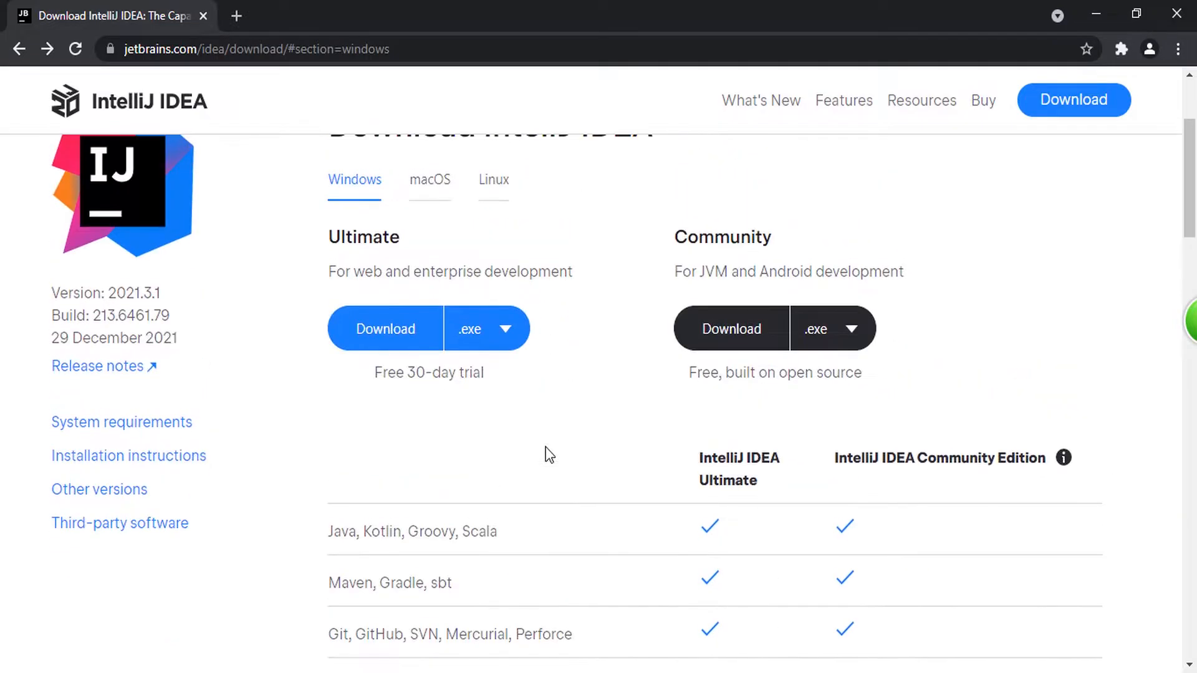
scroll(546, 447, "up", 1)
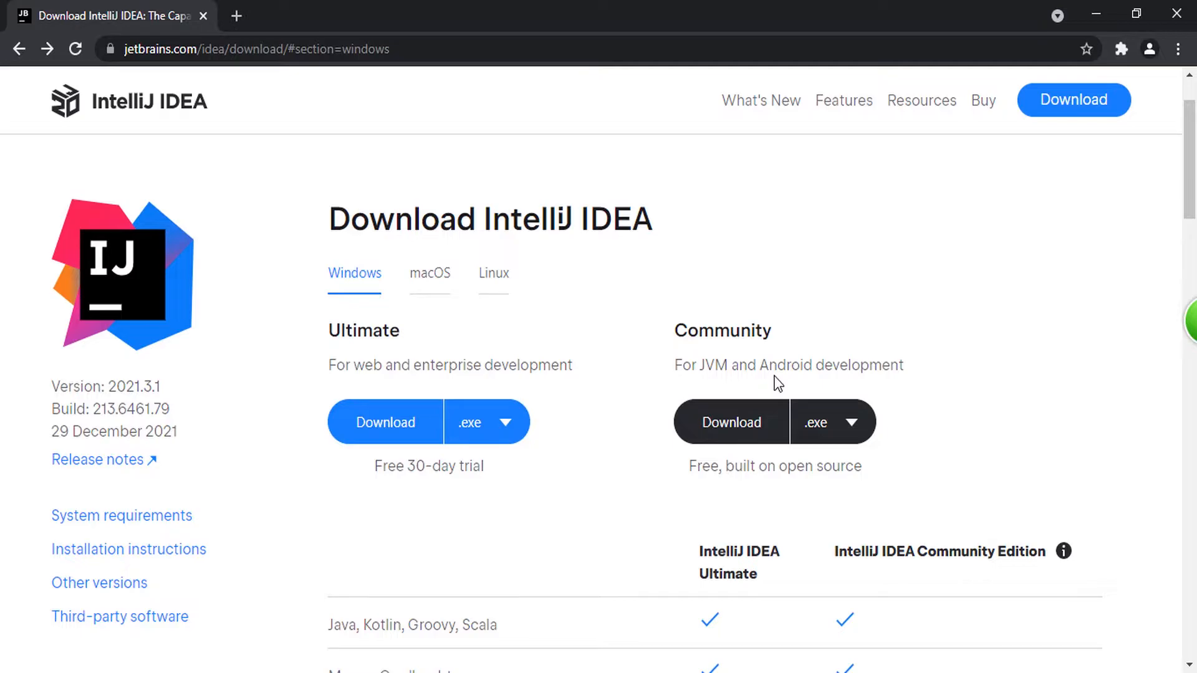
Step: Request the Windows .exe download of the Community edition and dismiss the download manager's file dialog
left_click(758, 411)
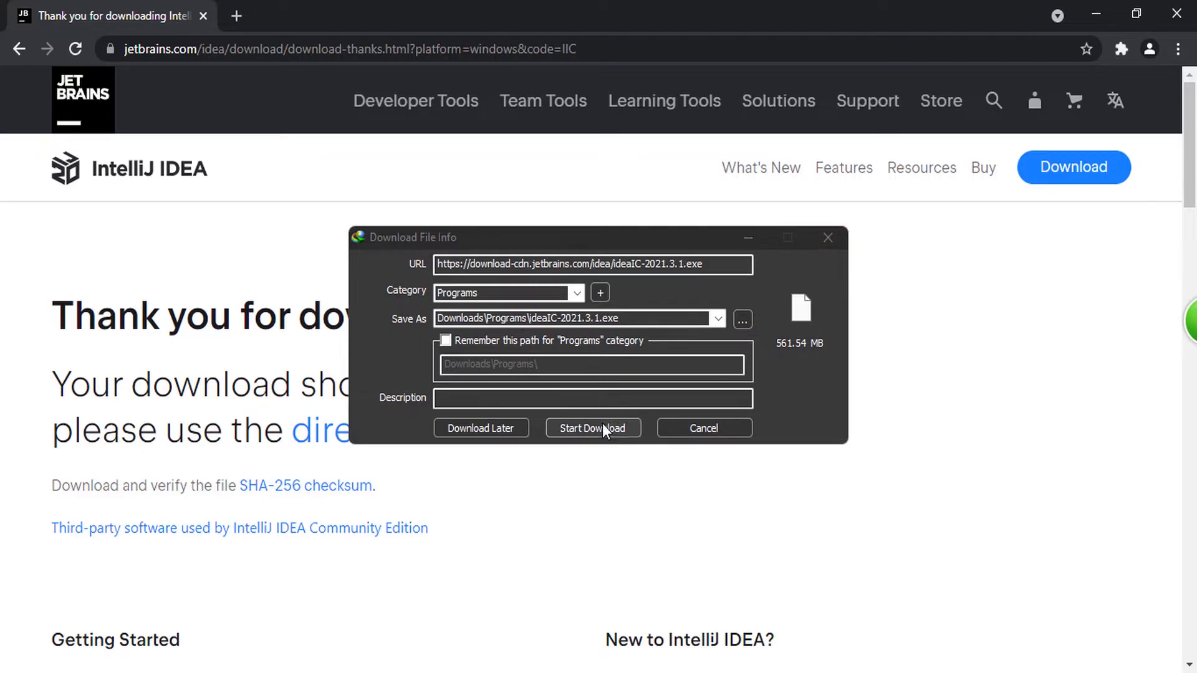
left_click(828, 237)
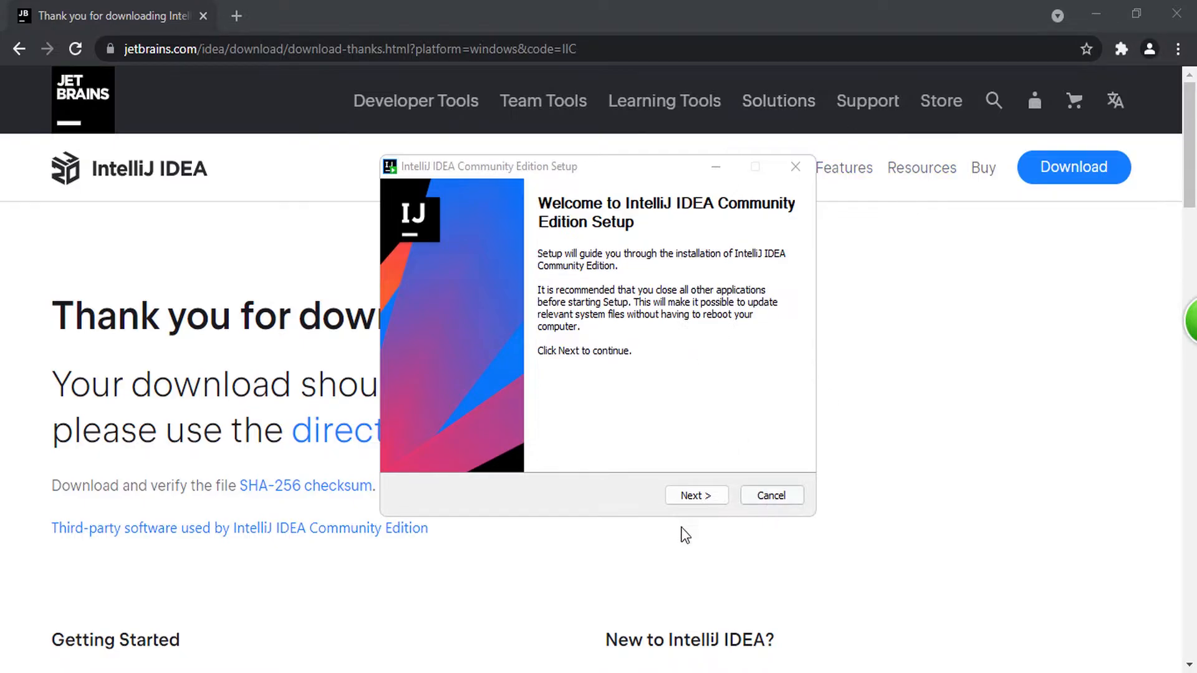
Step: Proceed through setup with the default install folder, trying the desktop shortcut, "Open Folder as Project" and .java association options
left_click(696, 495)
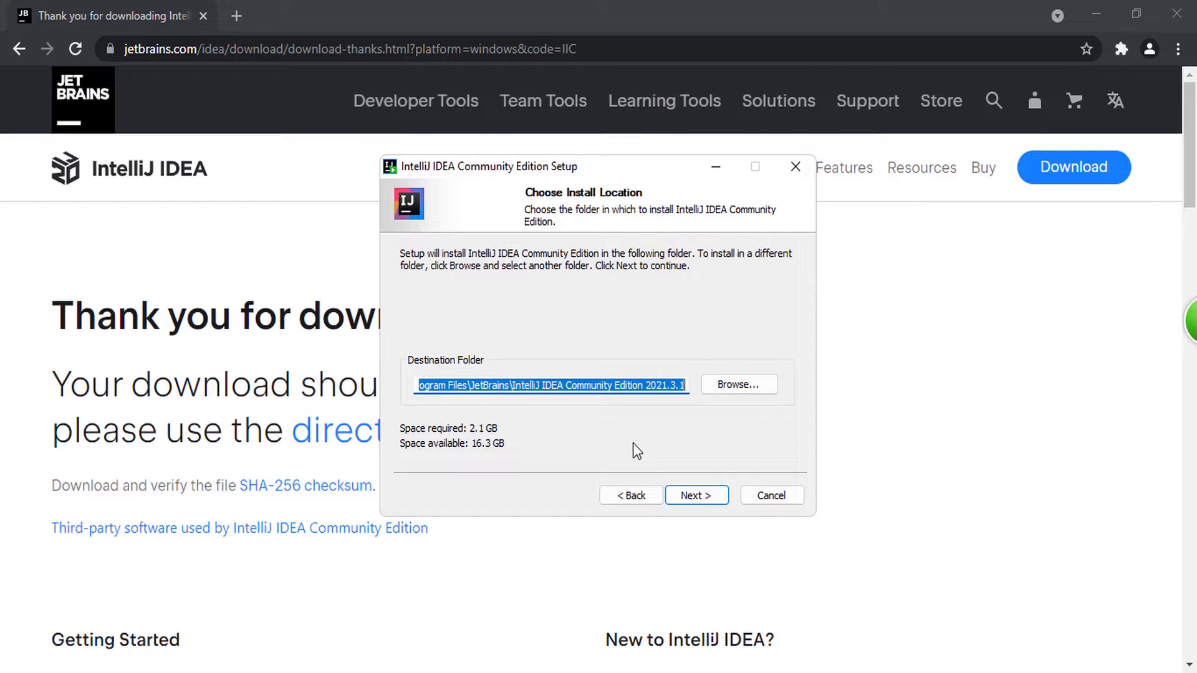
left_click(704, 498)
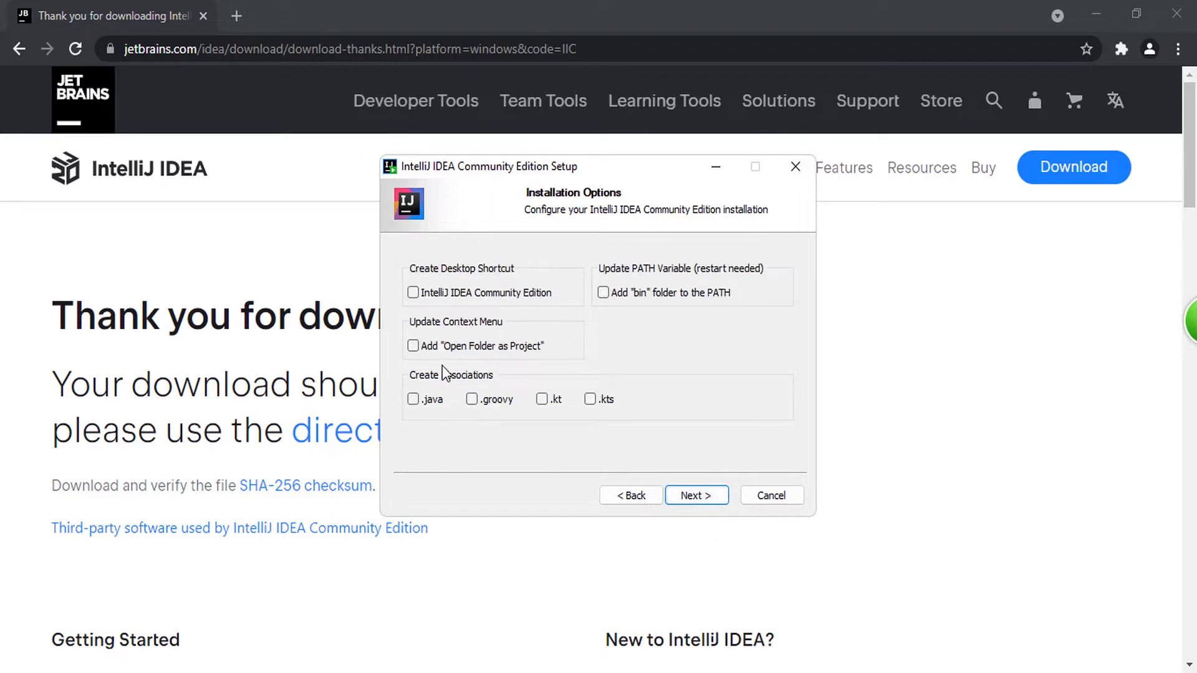
left_click(414, 293)
left_click(413, 293)
left_click(413, 293)
left_click(413, 292)
left_click(413, 346)
left_click(414, 346)
left_click(413, 399)
left_click(414, 399)
left_click(414, 400)
left_click(706, 493)
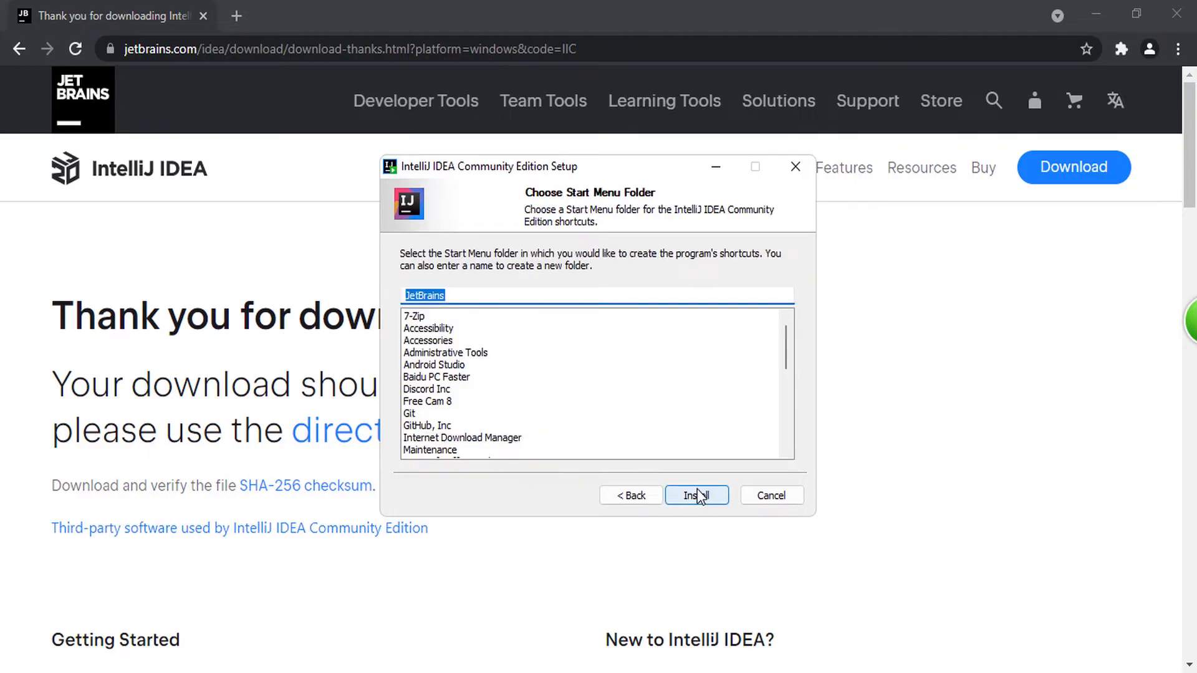
Step: Install with the JetBrains Start Menu folder and finish setup with Run IntelliJ IDEA Community Edition enabled
left_click(698, 495)
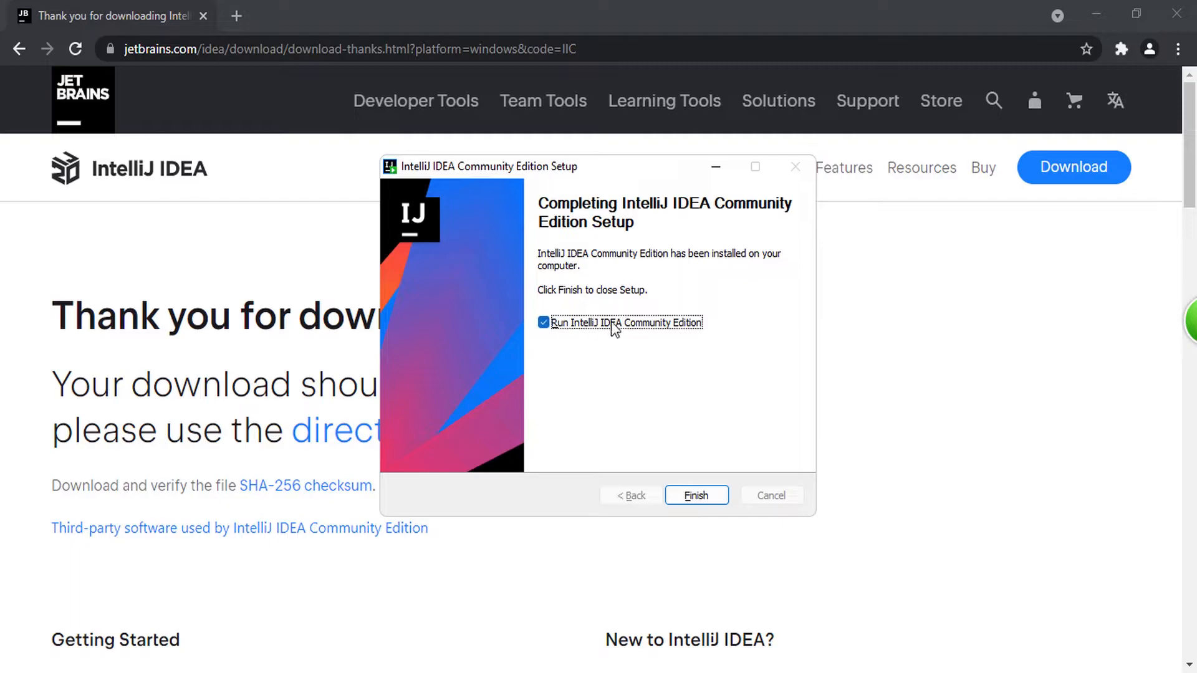
left_click(695, 496)
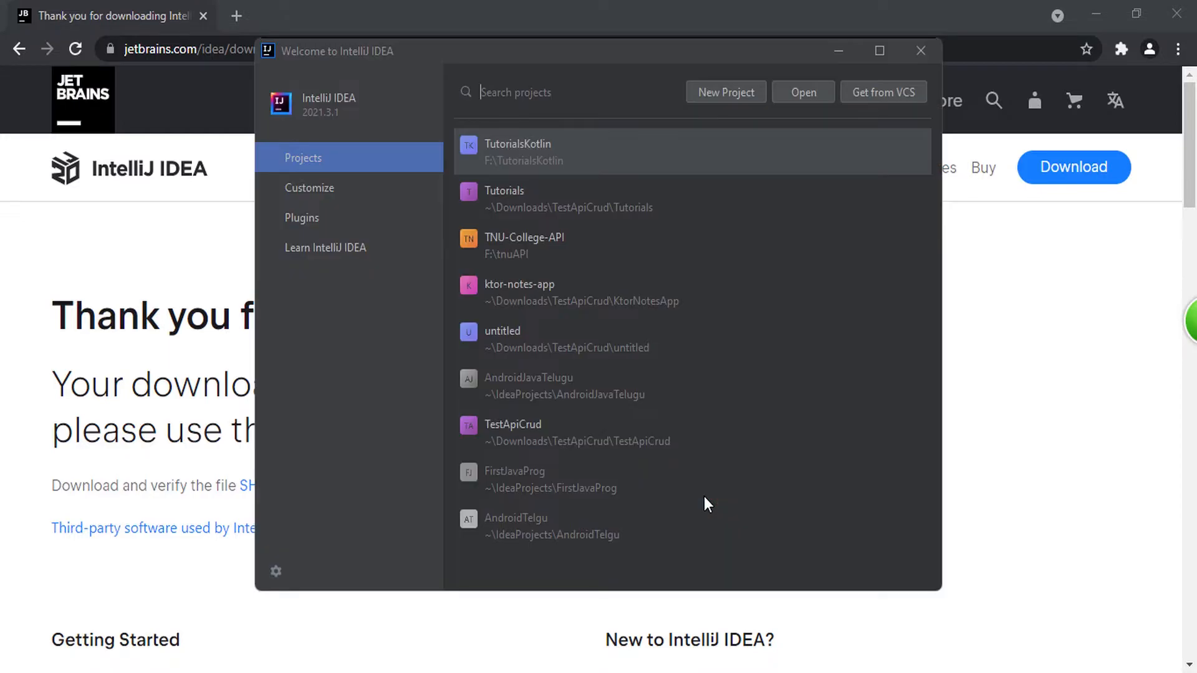
Step: Set the IDE's color theme to IntelliJ Light in the Customize settings of the welcome window
left_click(356, 177)
left_click(345, 163)
left_click(340, 193)
left_click(540, 135)
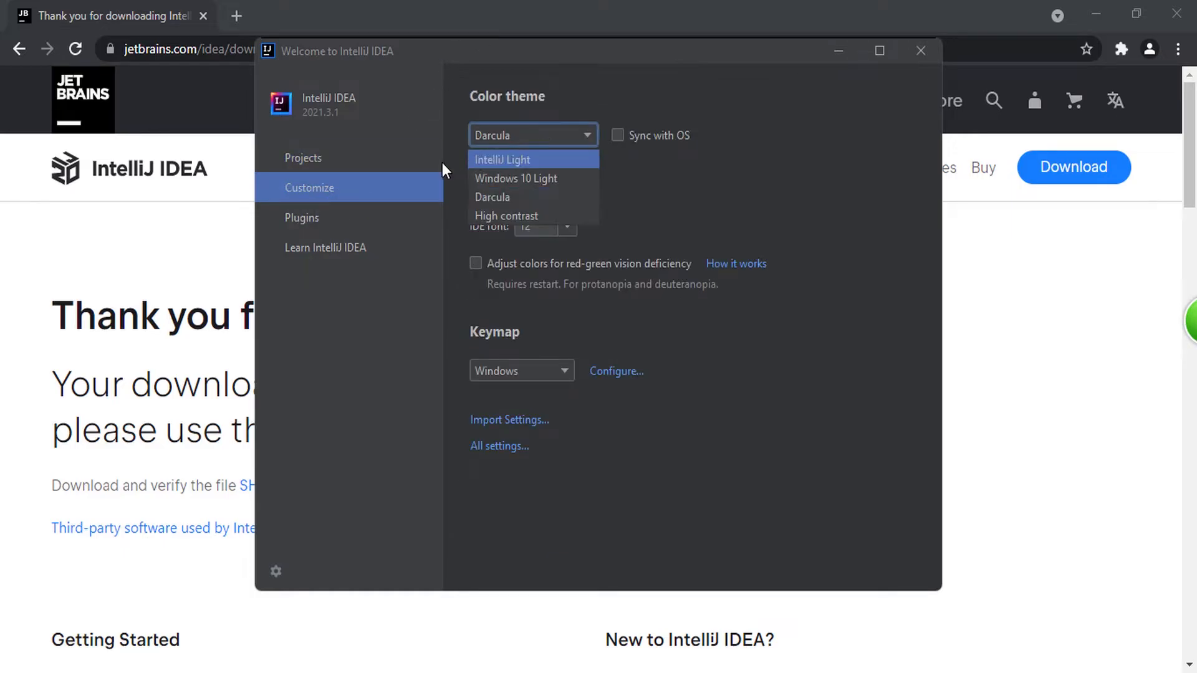
left_click(534, 162)
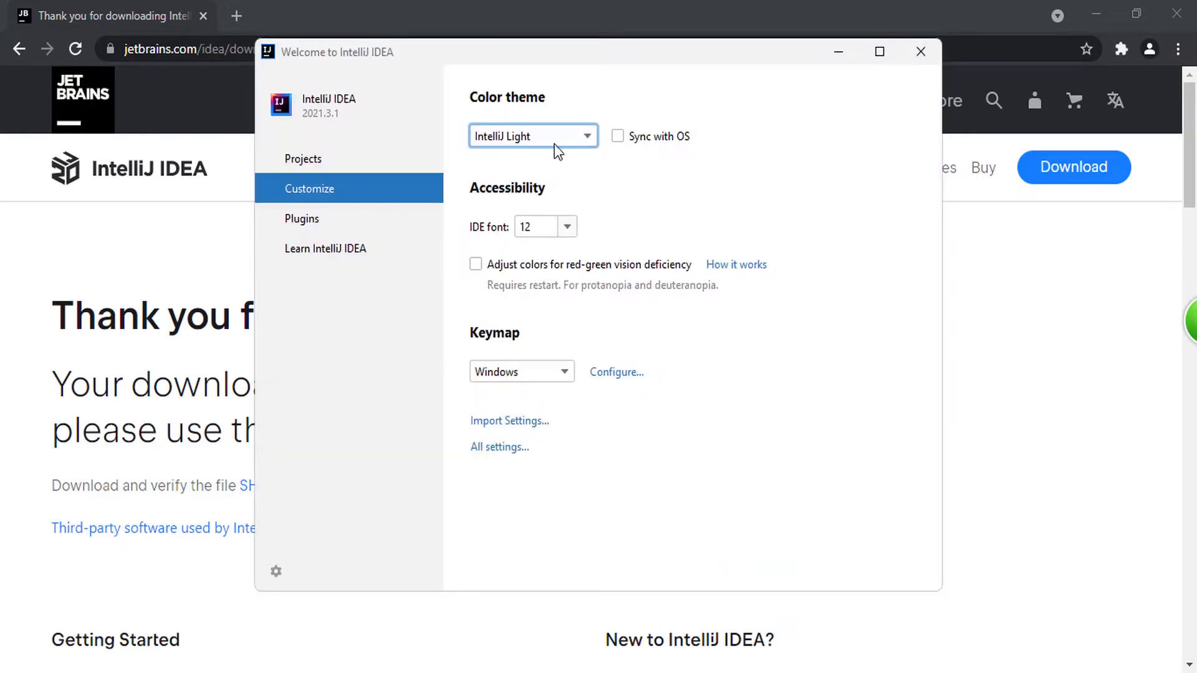
left_click(555, 142)
left_click(537, 194)
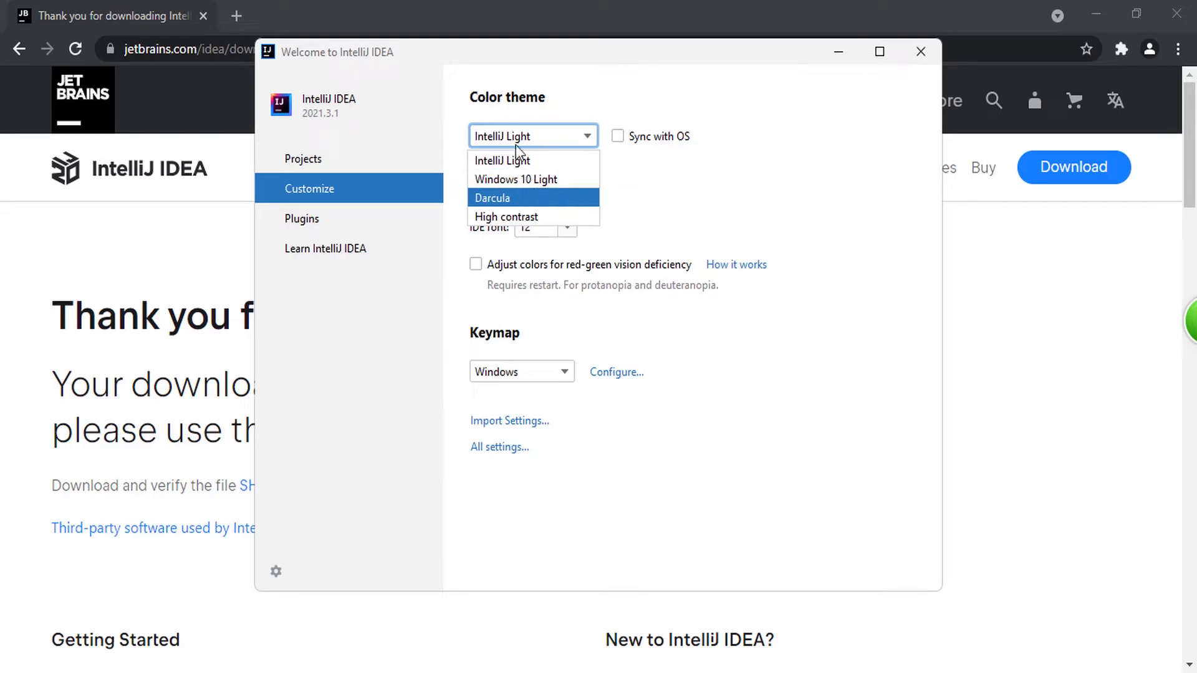
left_click(518, 132)
left_click(522, 160)
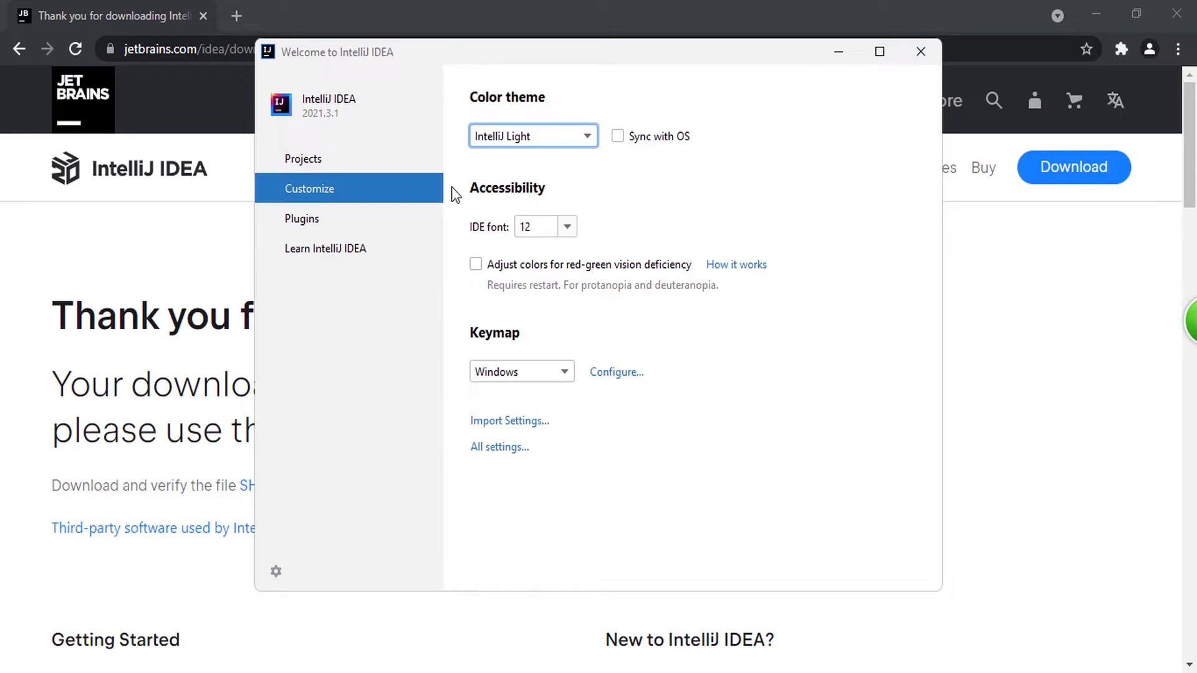
Step: Alternate the color theme between Darcula and IntelliJ Light to compare them, finishing on IntelliJ Light
left_click(332, 166)
left_click(338, 184)
left_click(332, 165)
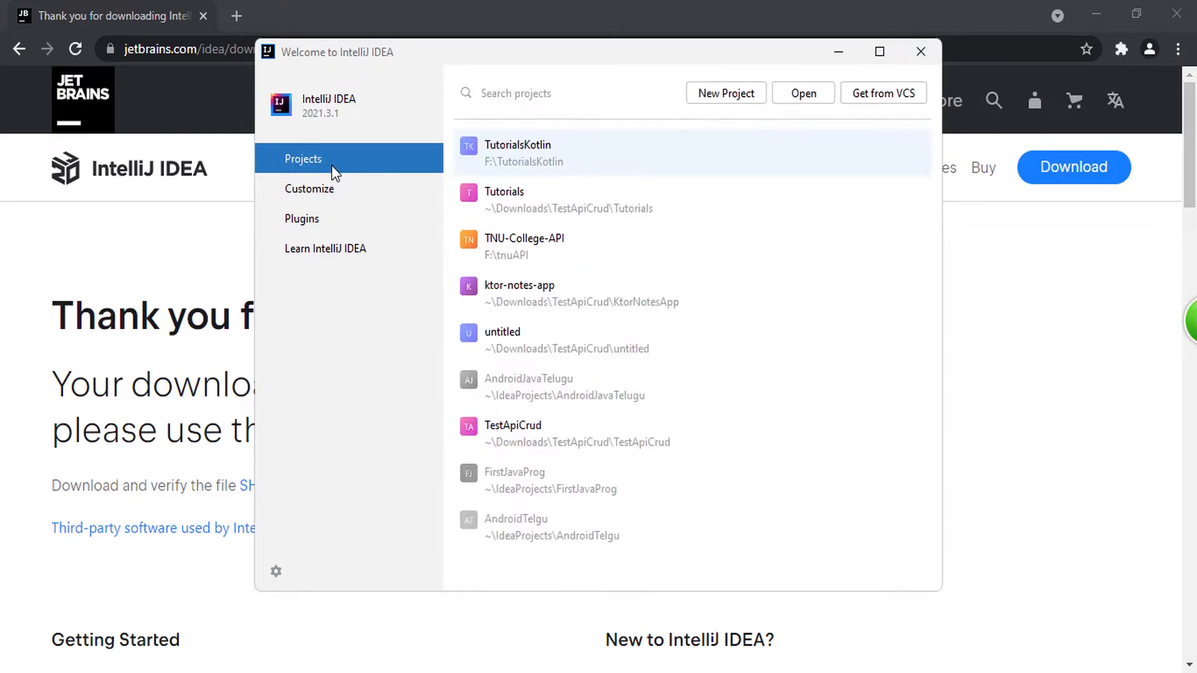
left_click(351, 196)
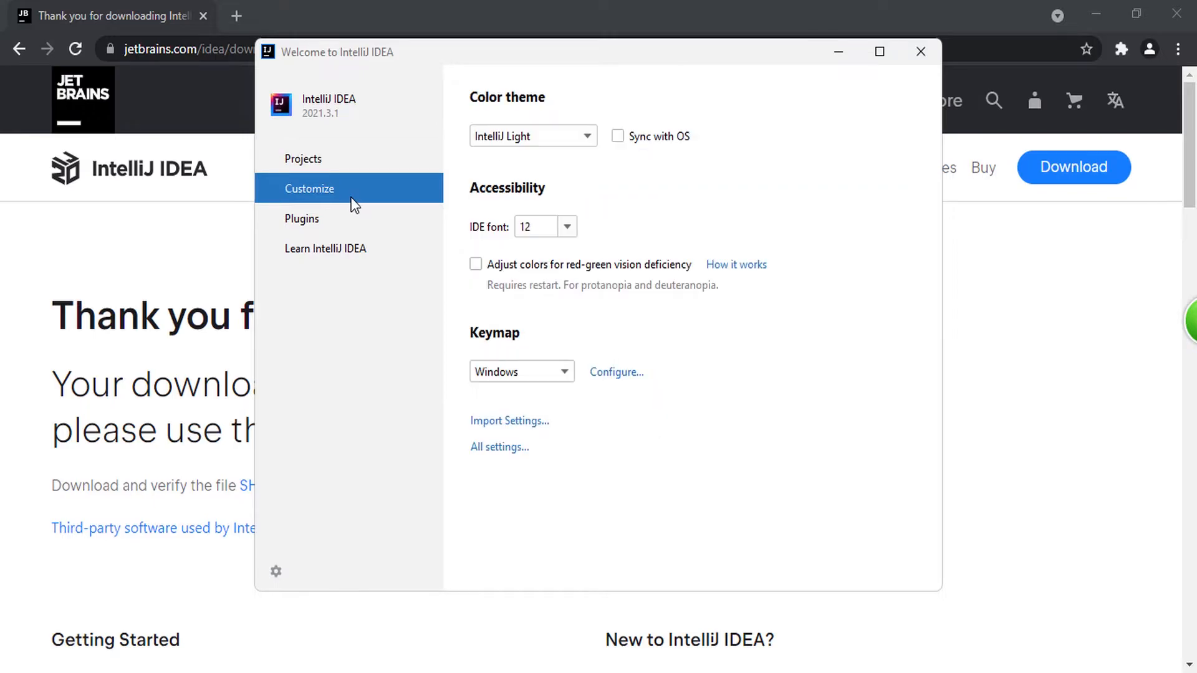
left_click(551, 135)
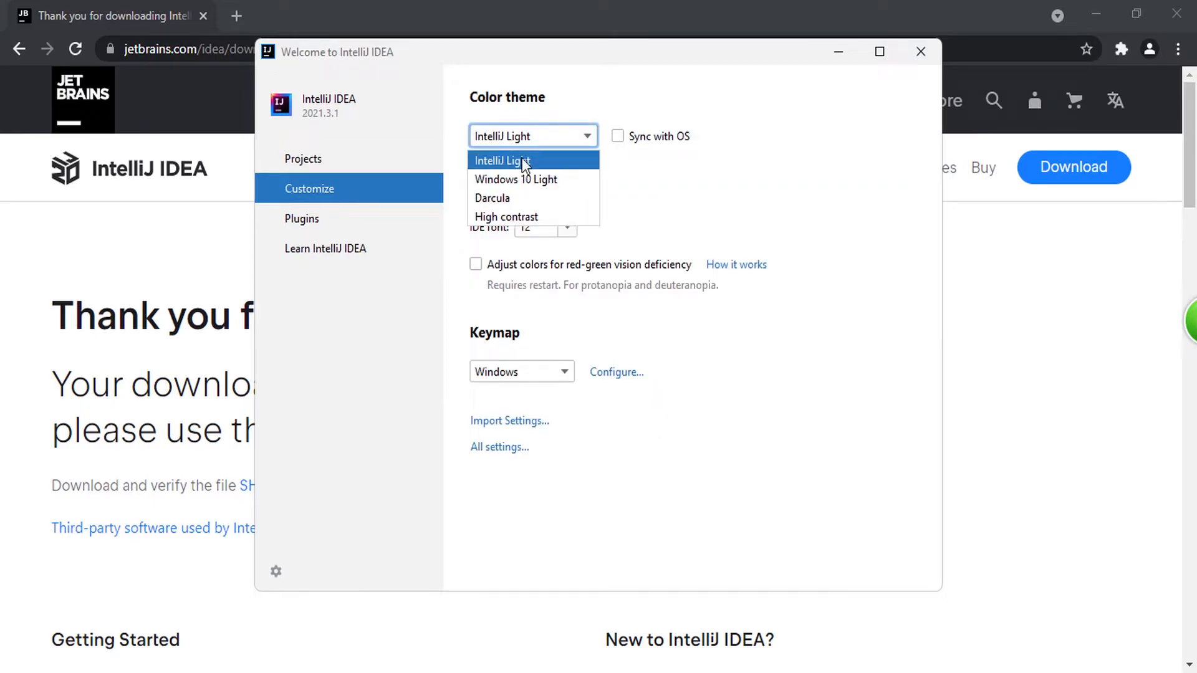
left_click(526, 197)
left_click(571, 136)
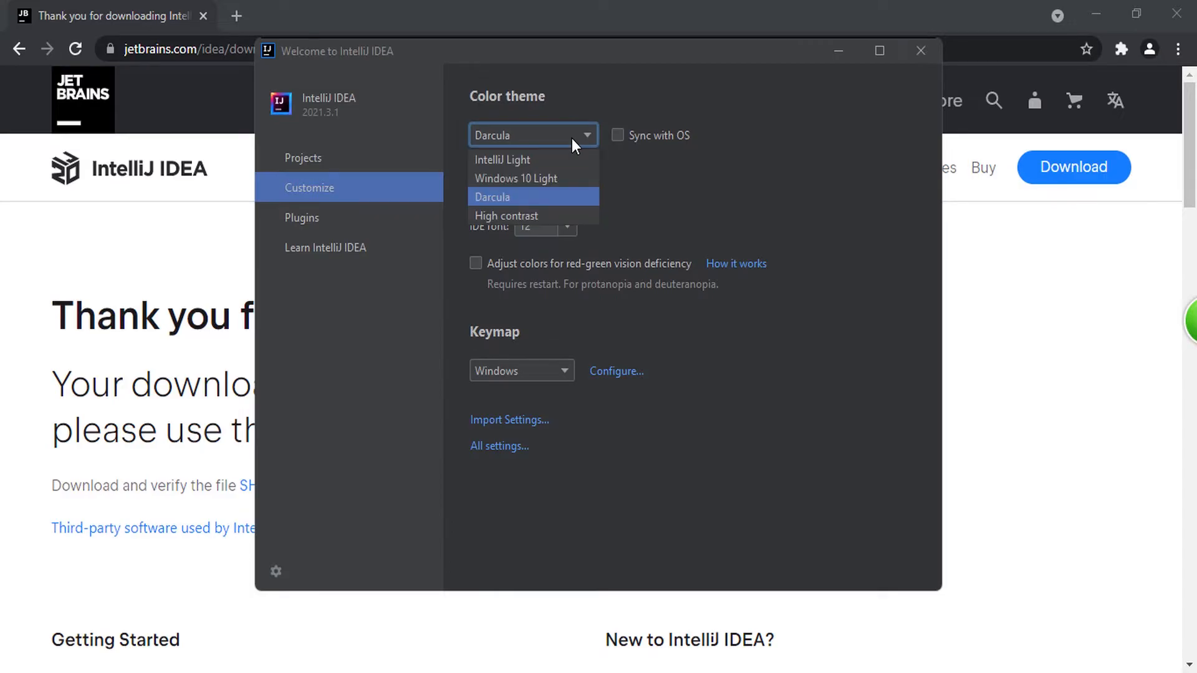
left_click(533, 160)
left_click(519, 138)
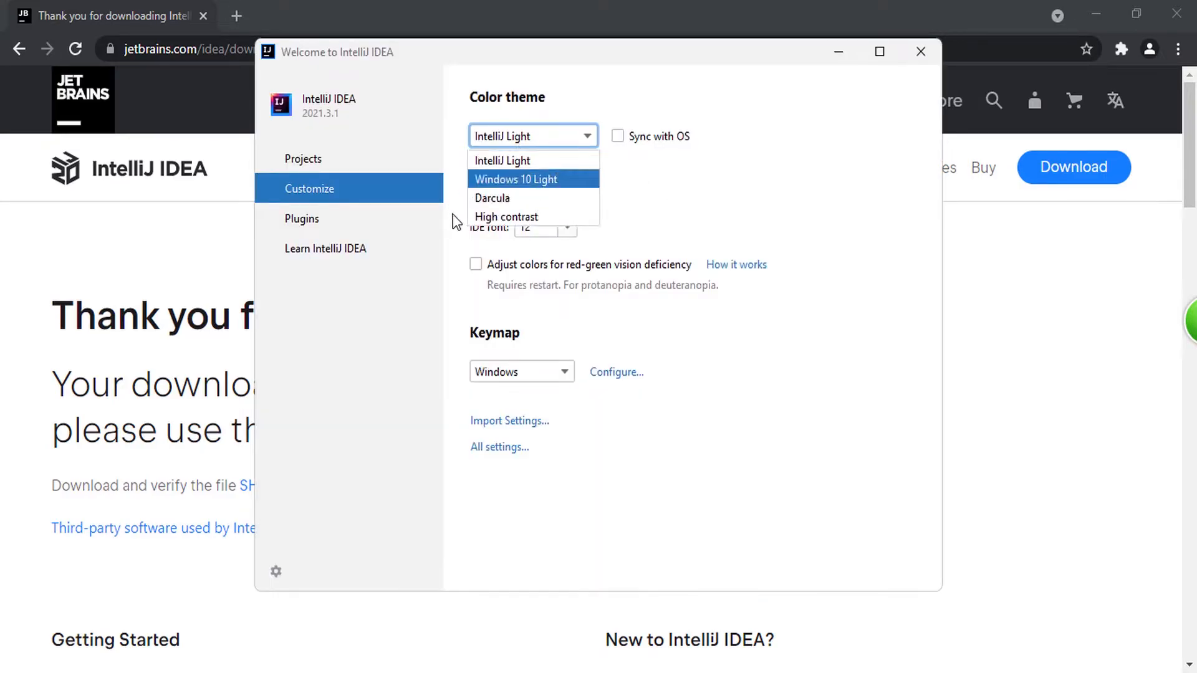
left_click(499, 199)
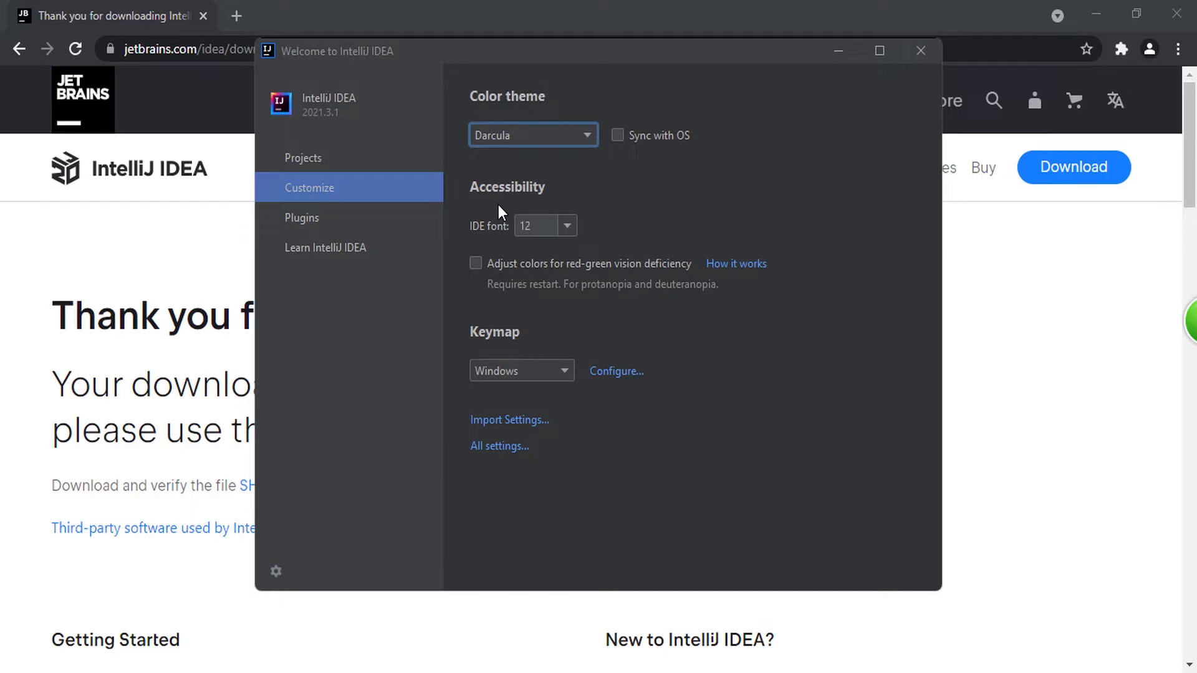
left_click(521, 136)
left_click(531, 159)
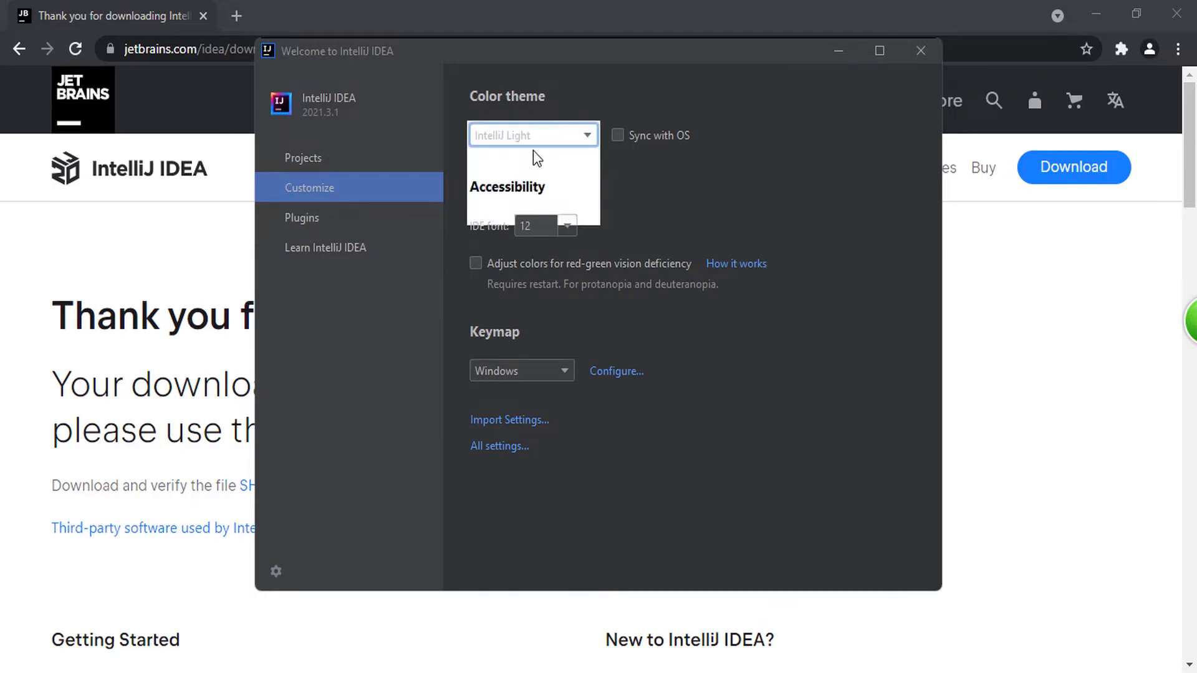
Step: Start a new Kotlin project named KotlinTutorial and choose IntelliJ as its build system
left_click(319, 158)
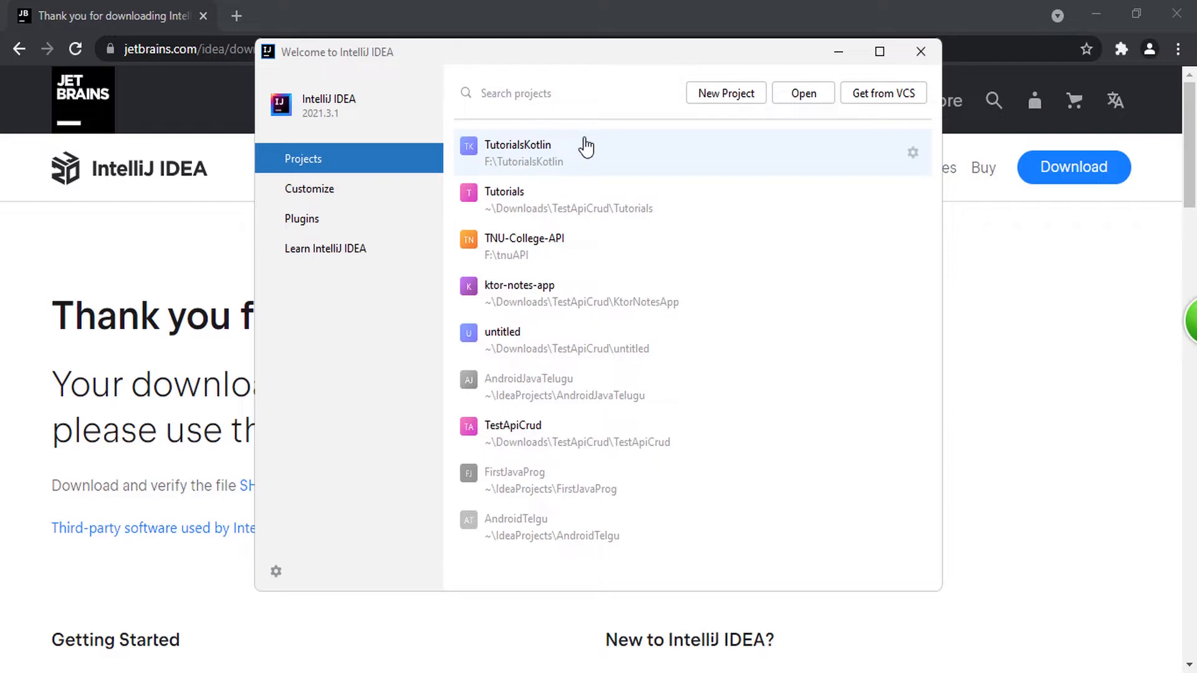
left_click(716, 95)
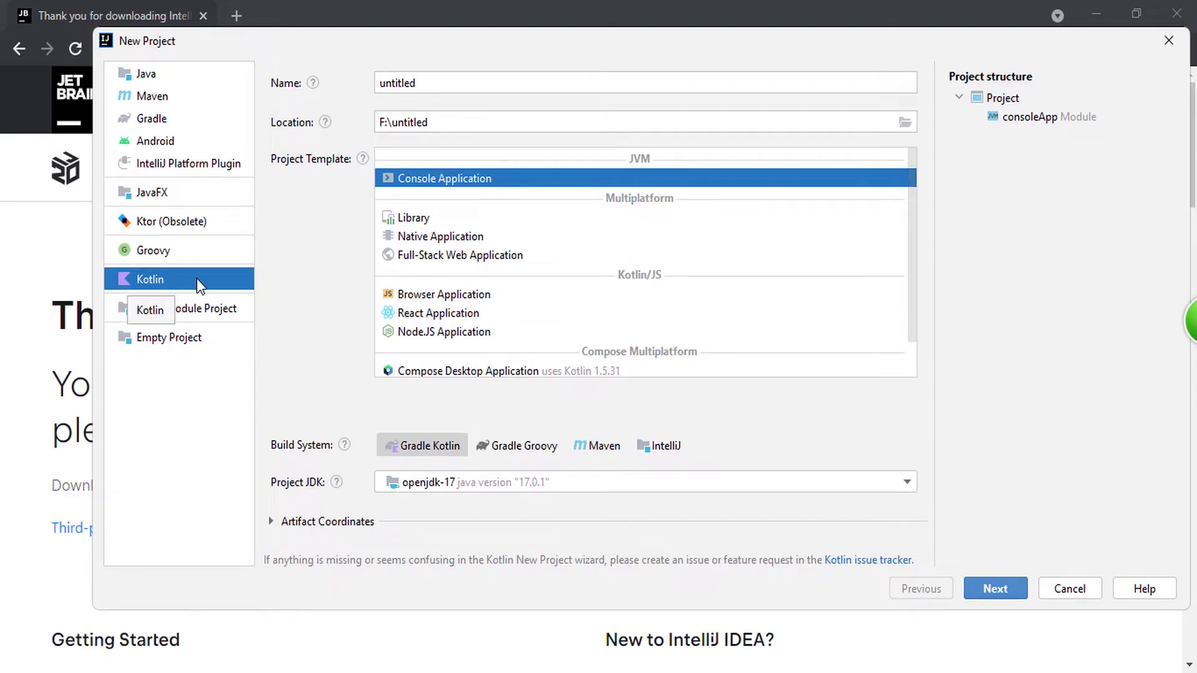
double_click(448, 91)
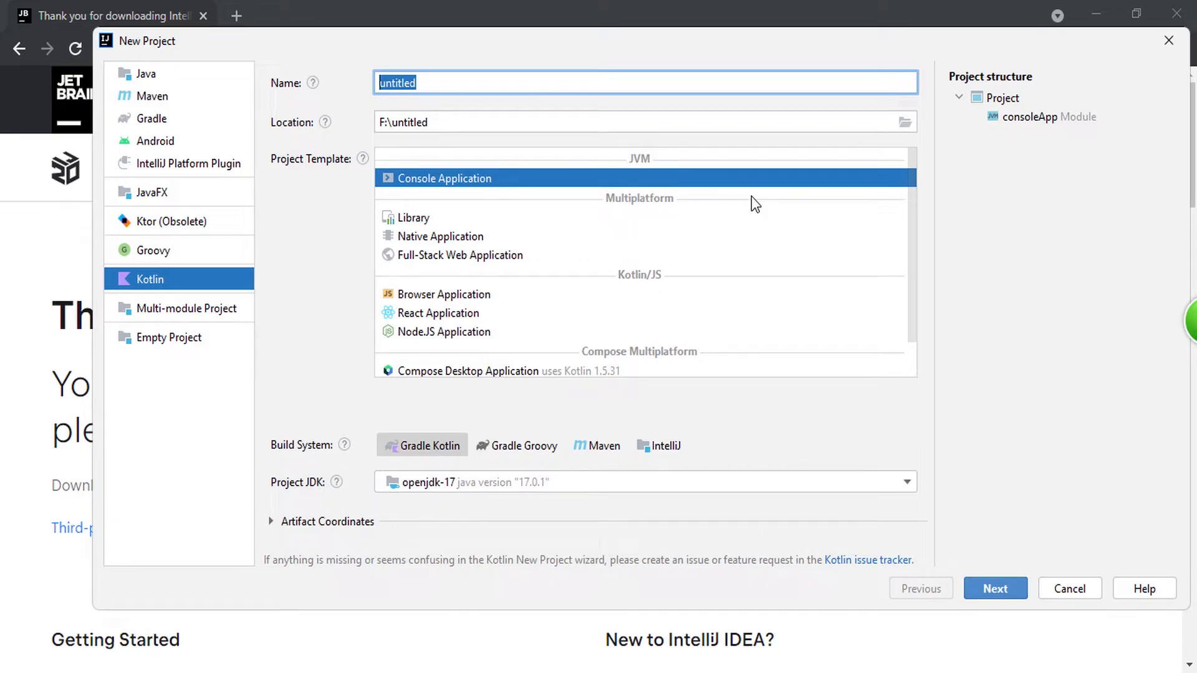
type("Kotli")
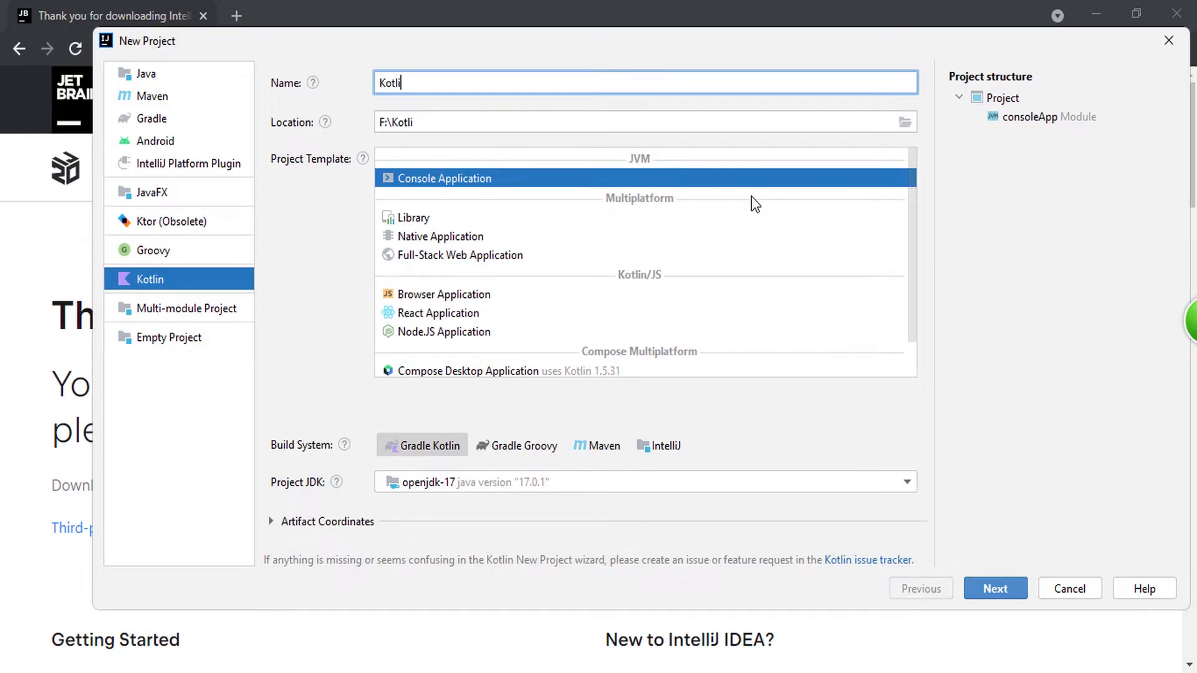
type("n")
type("Tutorial")
scroll(459, 321, "down", 2)
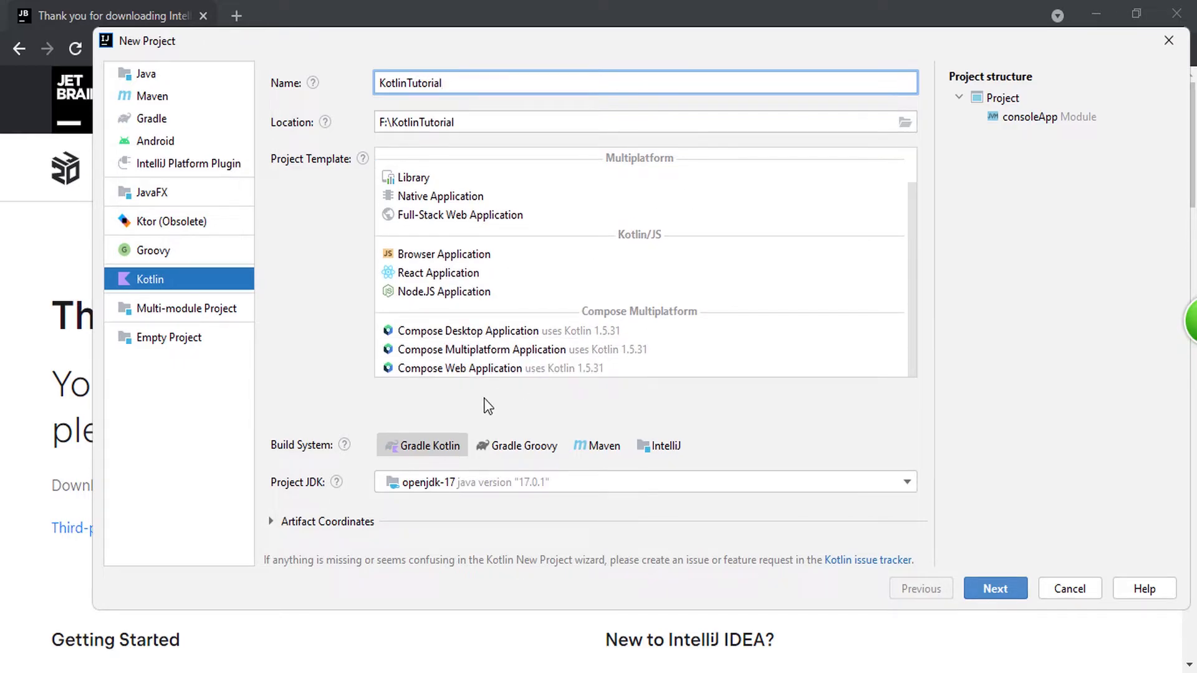
left_click(662, 446)
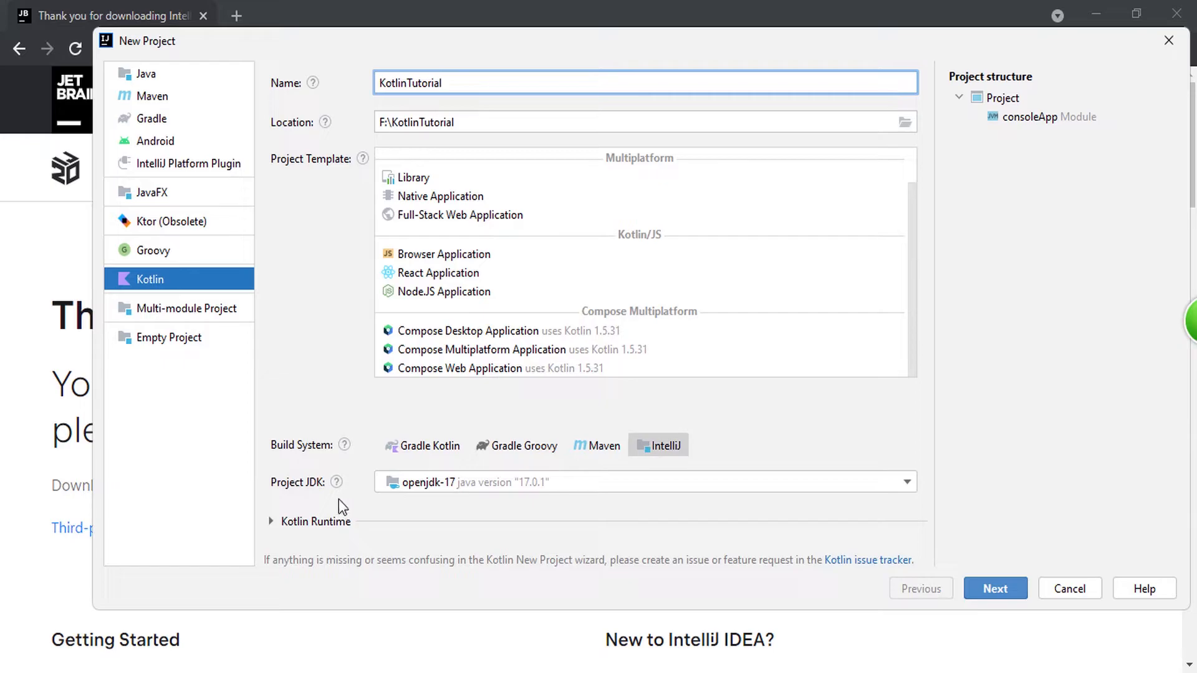
mouse_move(338, 482)
left_click(439, 481)
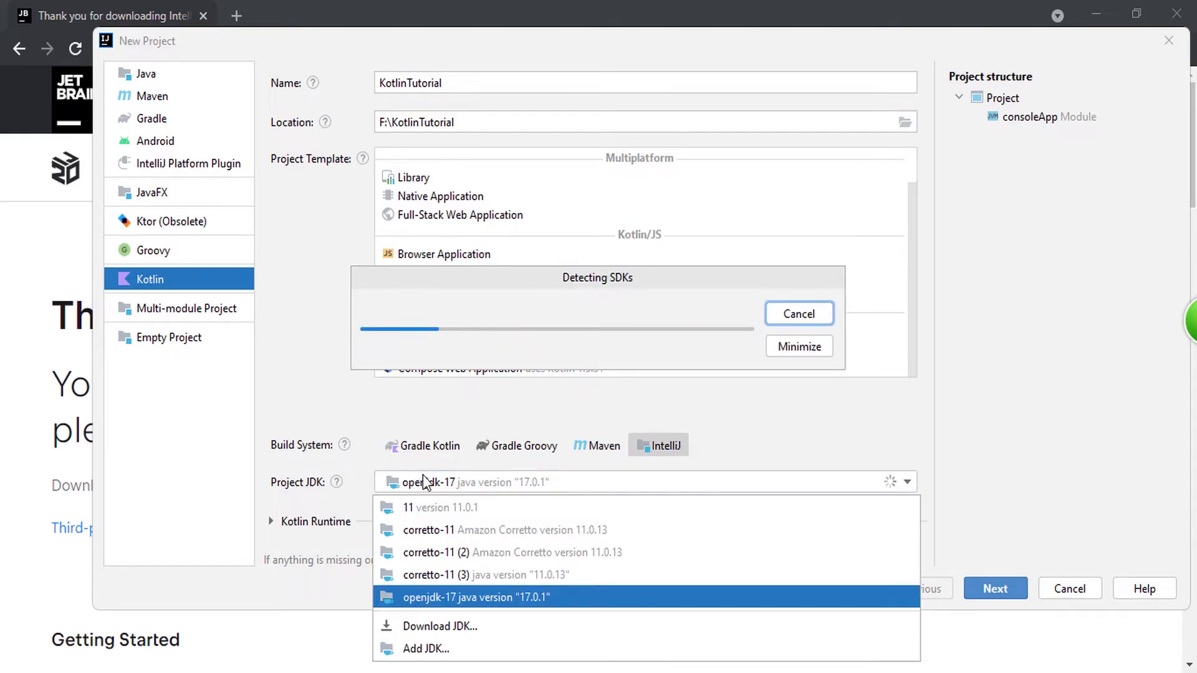
left_click(798, 314)
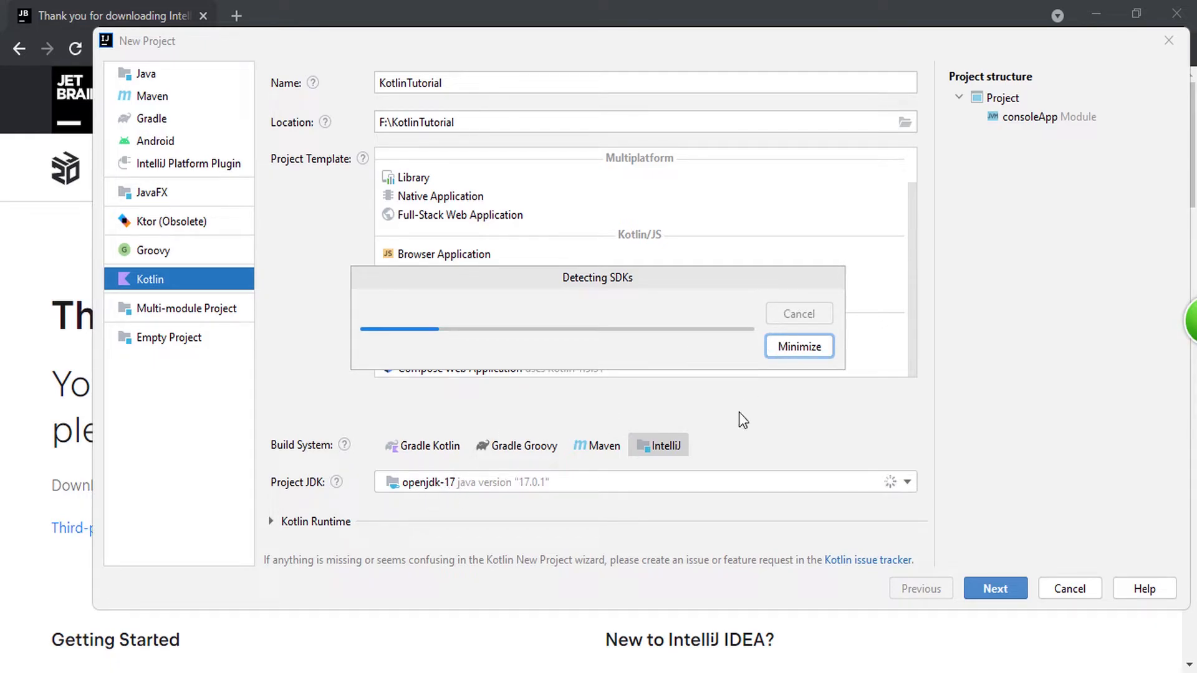
left_click(799, 354)
left_click(672, 488)
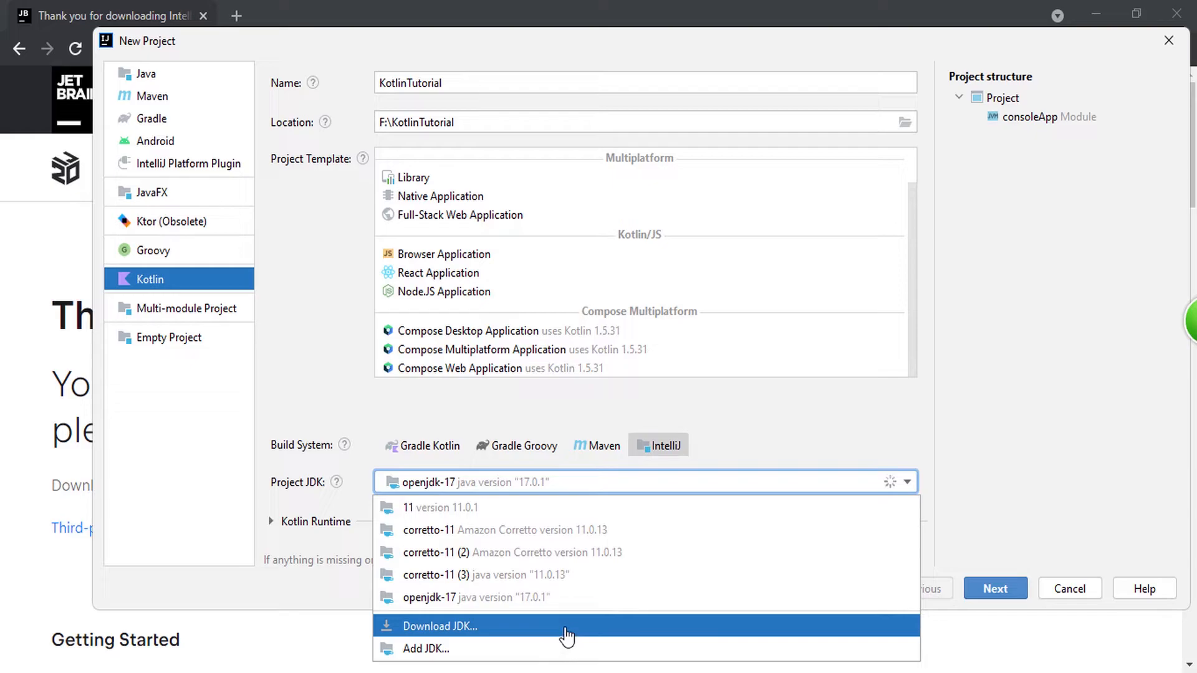
left_click(150, 630)
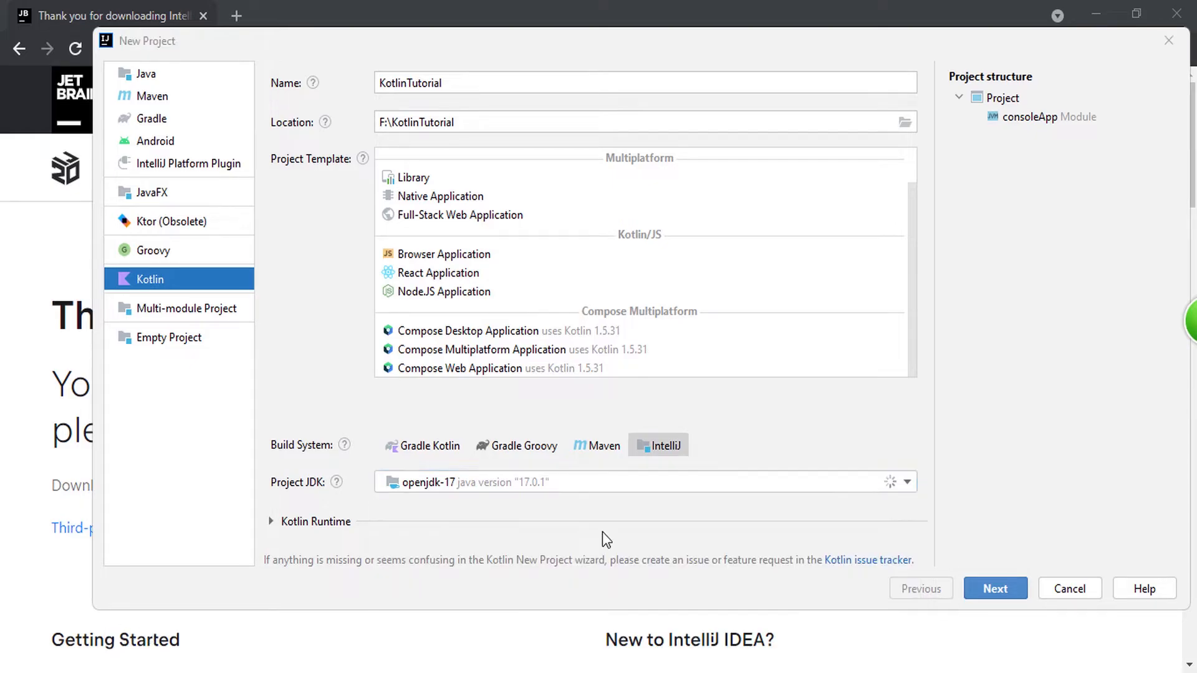
Step: Try out a JDK download setup with version 11 and vendor Amazon Corretto, and cancel it
left_click(753, 478)
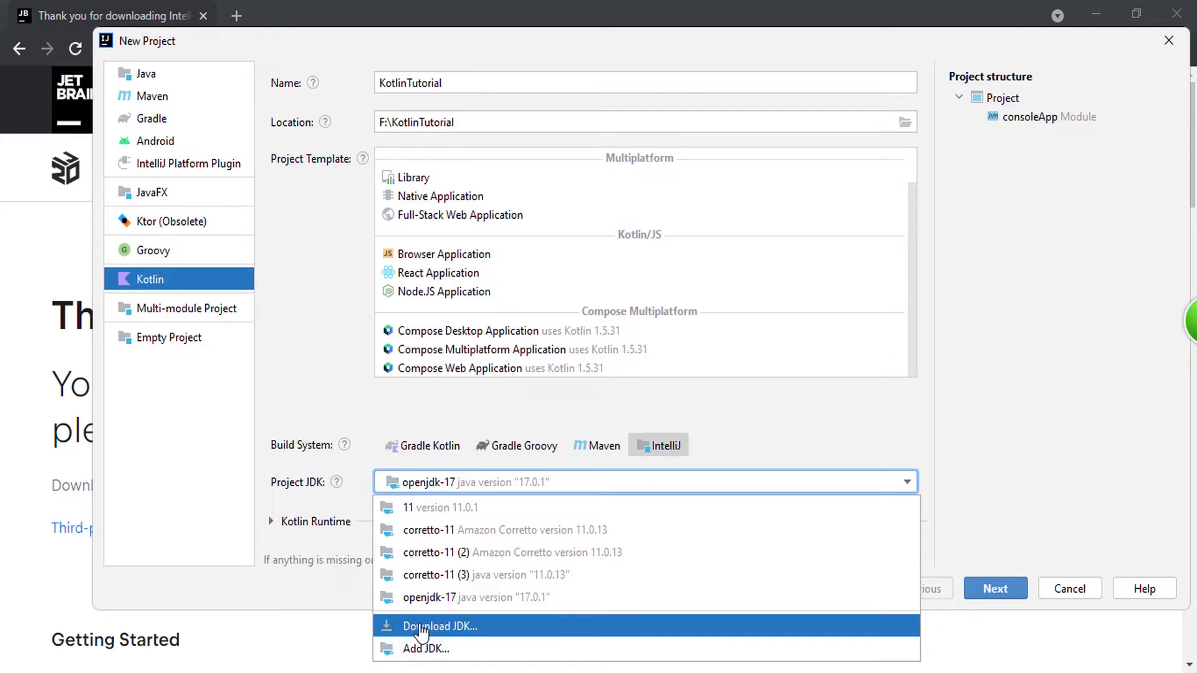
left_click(441, 626)
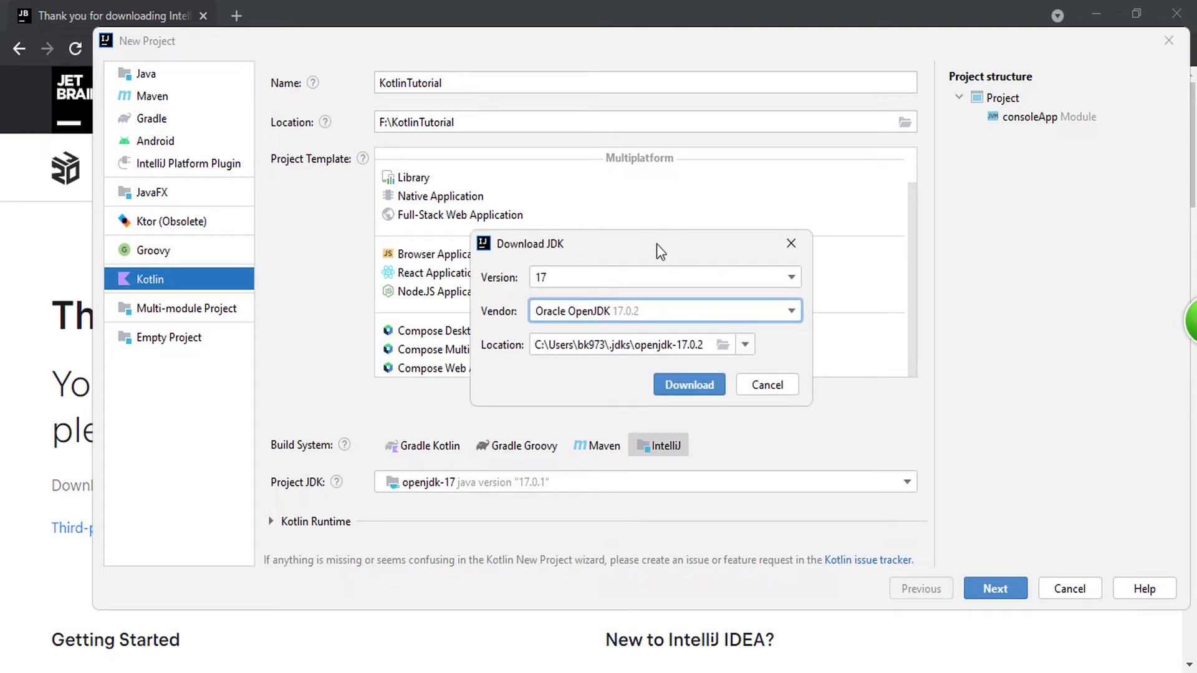
left_click_drag(668, 248, 502, 207)
left_click(402, 237)
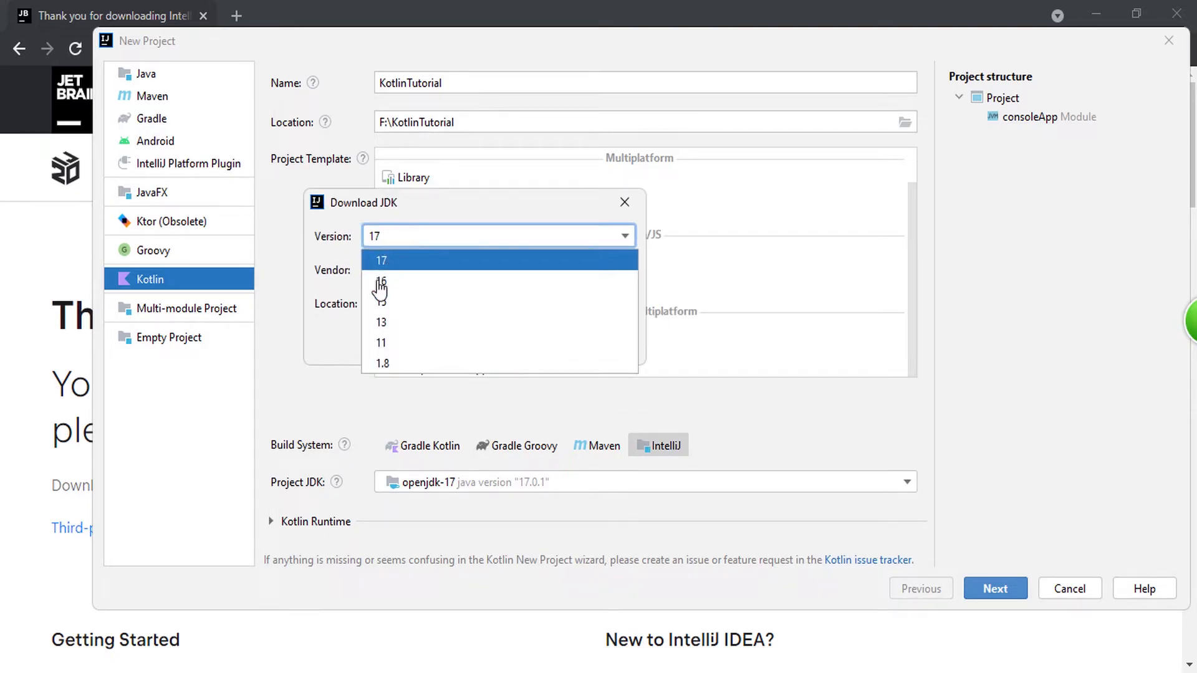
left_click(394, 347)
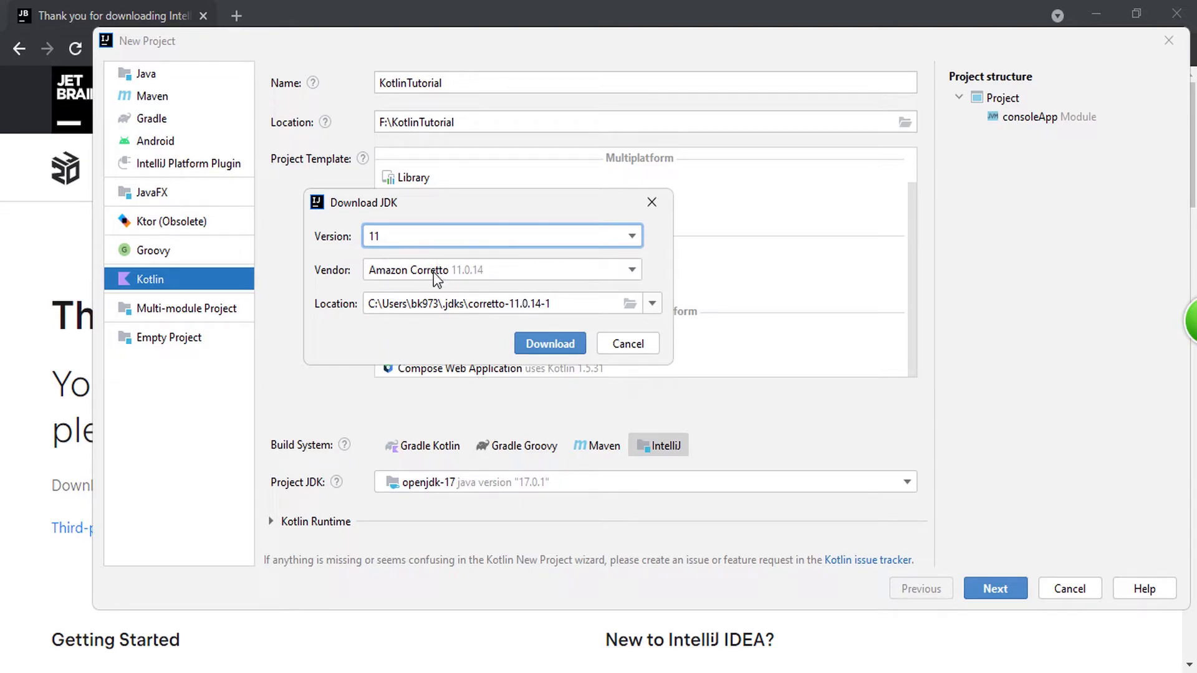
left_click(382, 277)
left_click(415, 296)
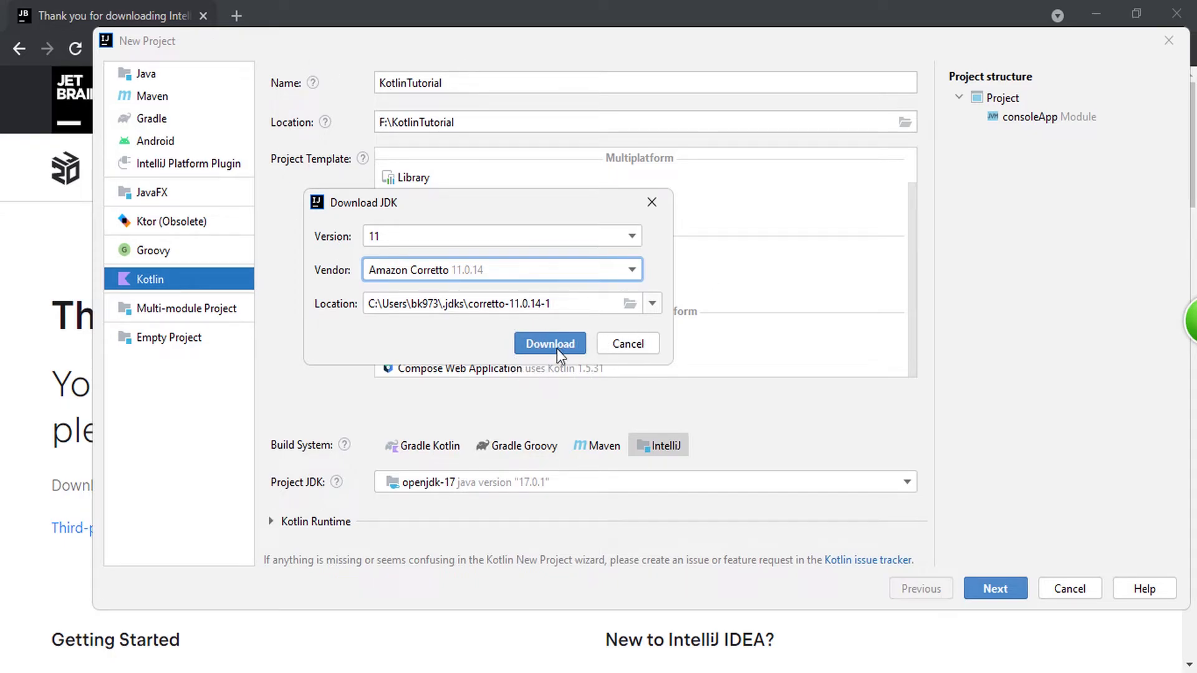
left_click(627, 344)
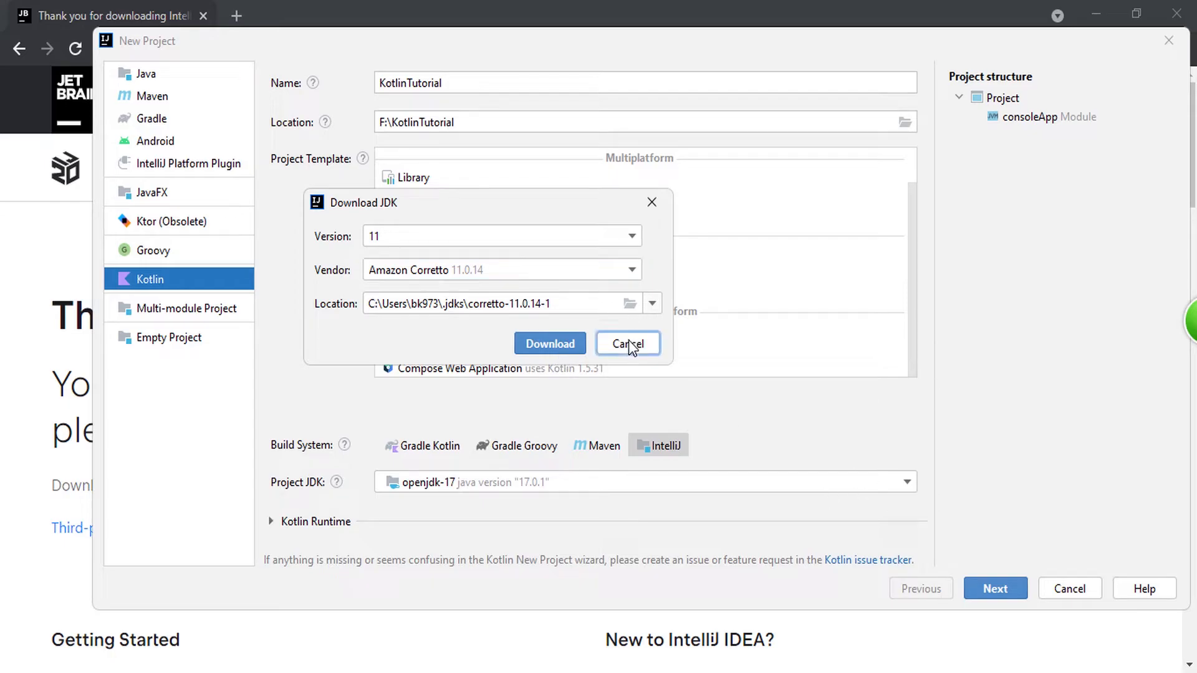
Step: Set the project JDK to corretto-11 (Amazon Corretto version 11.0.13) and create the project with the default module settings
left_click(469, 482)
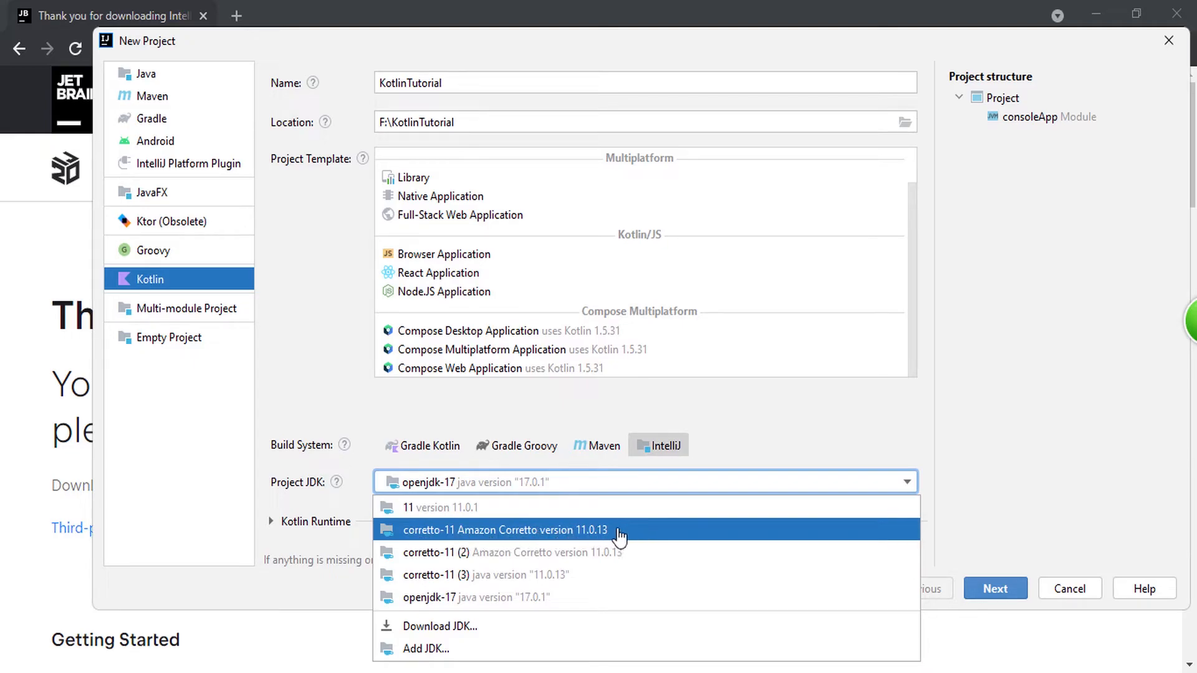
left_click(451, 529)
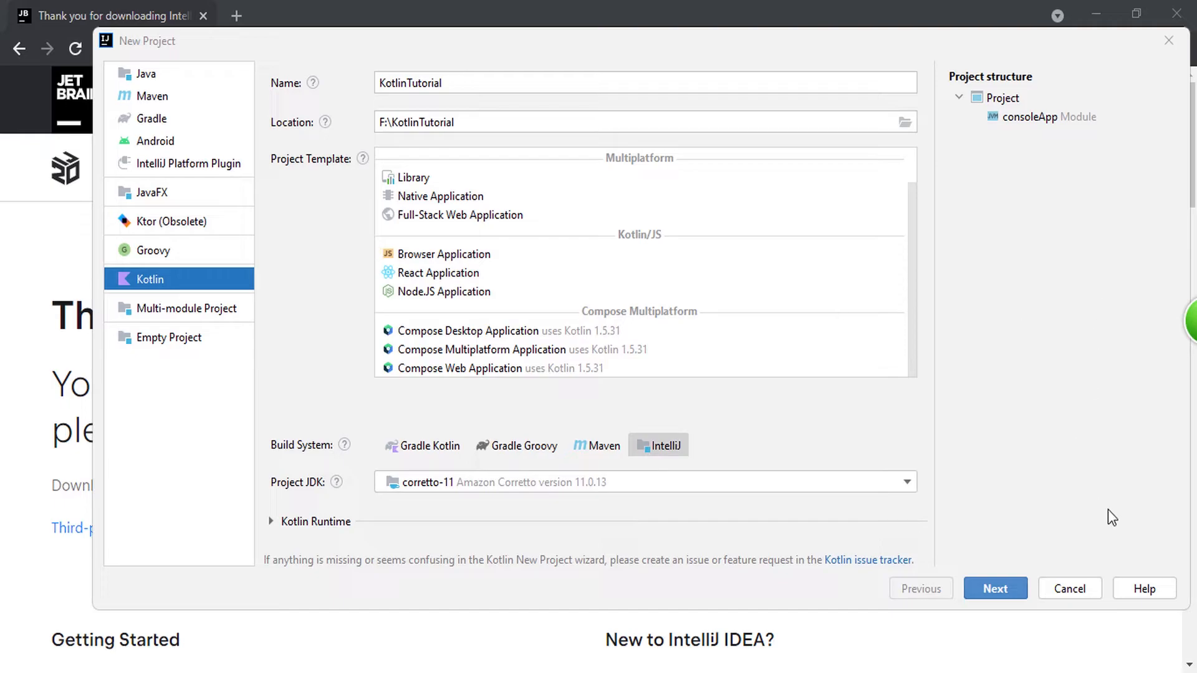
left_click(1015, 588)
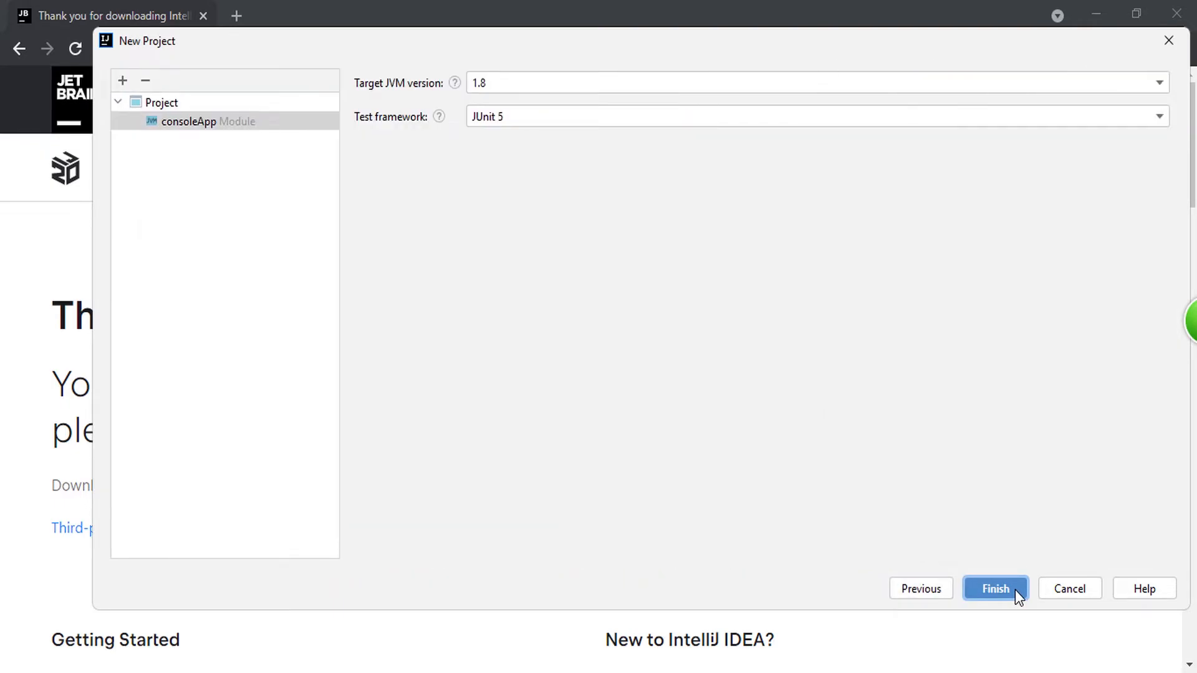
left_click(1015, 590)
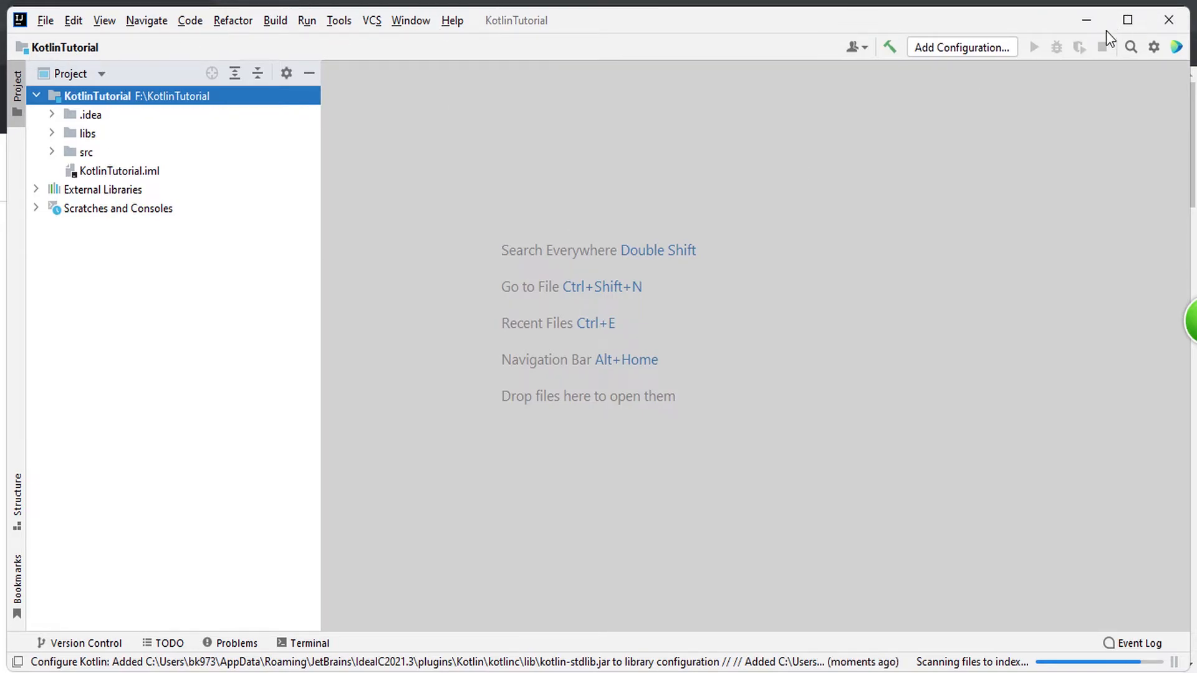
Step: Maximize the project window and expand the src, main and kotlin folders in the project tree
left_click(1127, 20)
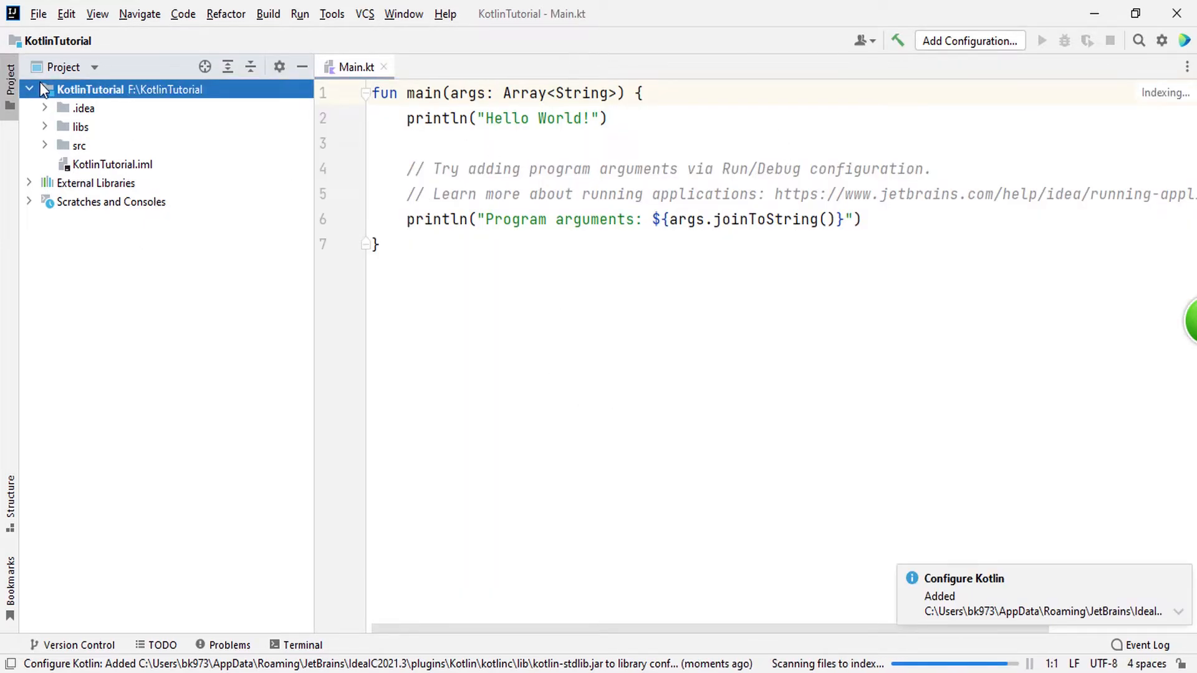
left_click(46, 144)
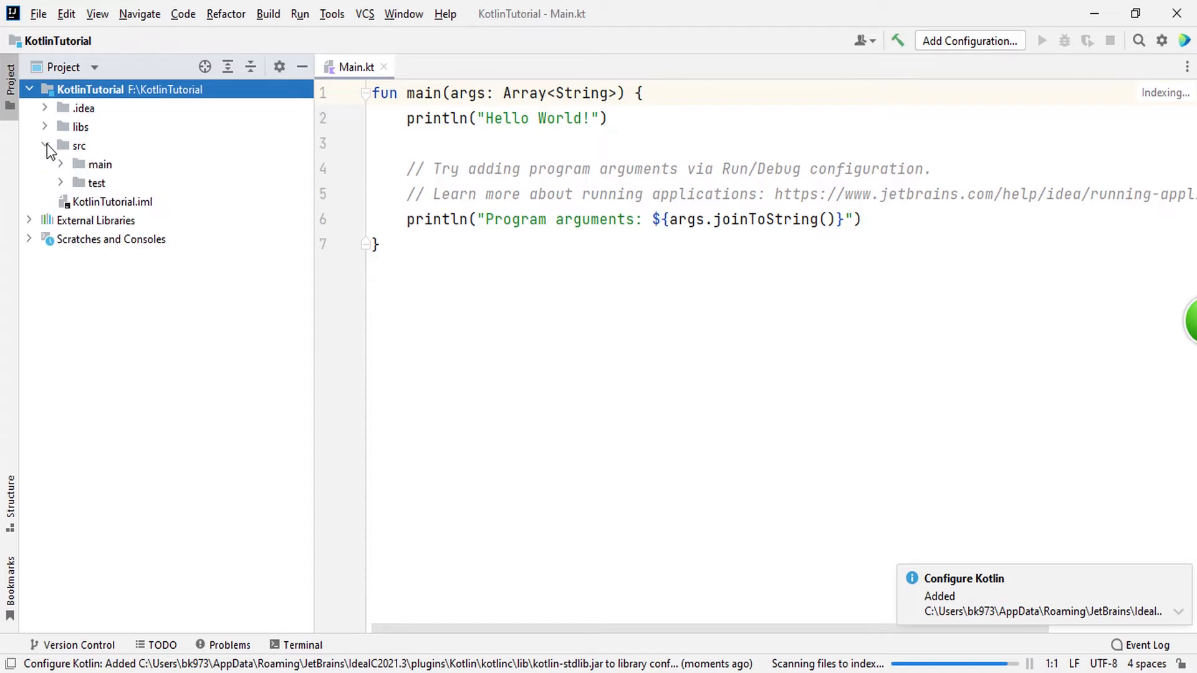
left_click(63, 165)
left_click_drag(74, 179, 81, 189)
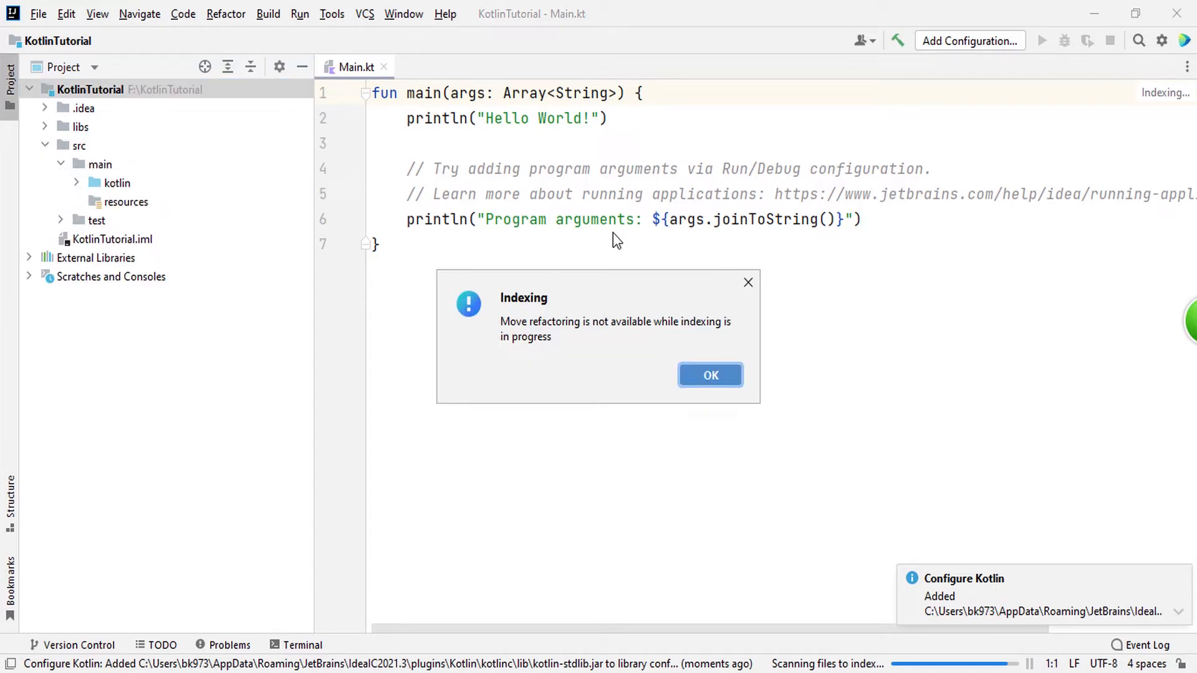
left_click(747, 283)
left_click(78, 183)
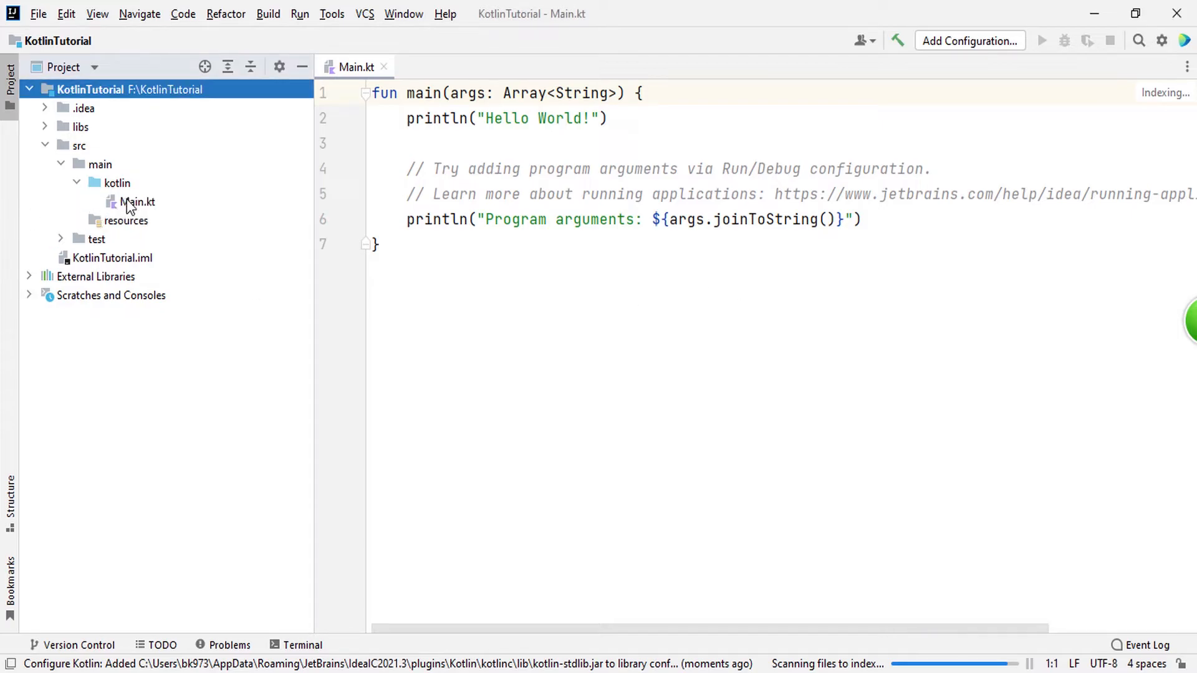
Step: Delete Main.kt from the kotlin folder using safe delete with the search in comments and strings
left_click(131, 201)
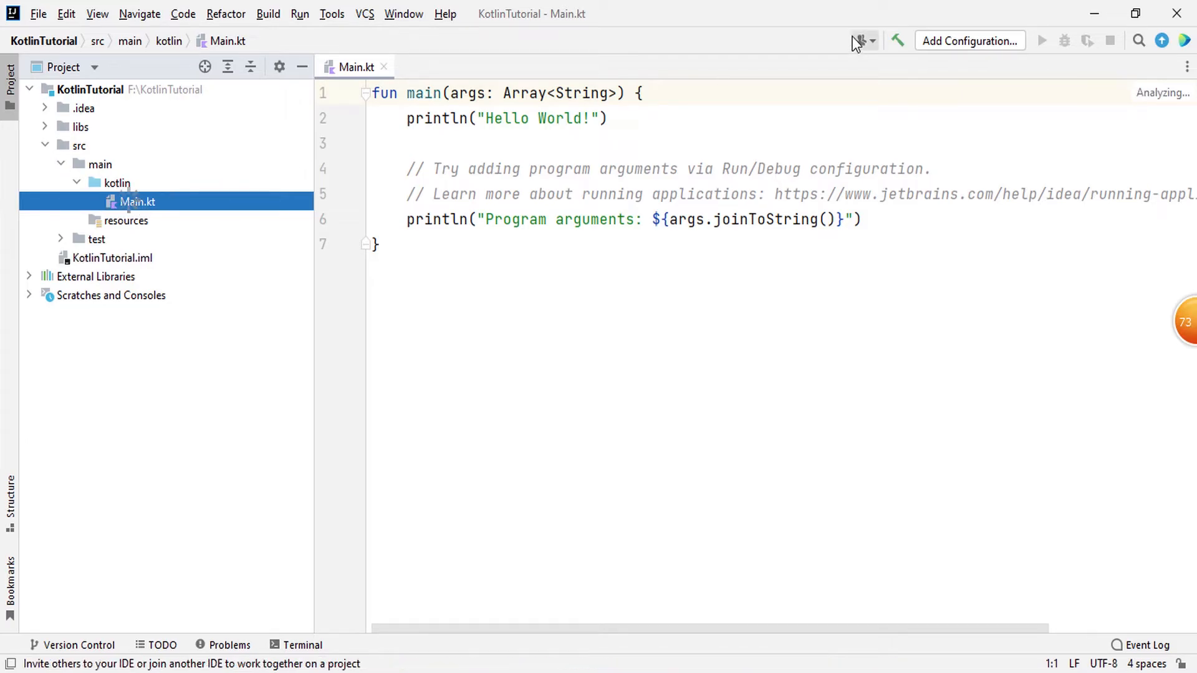
right_click(132, 205)
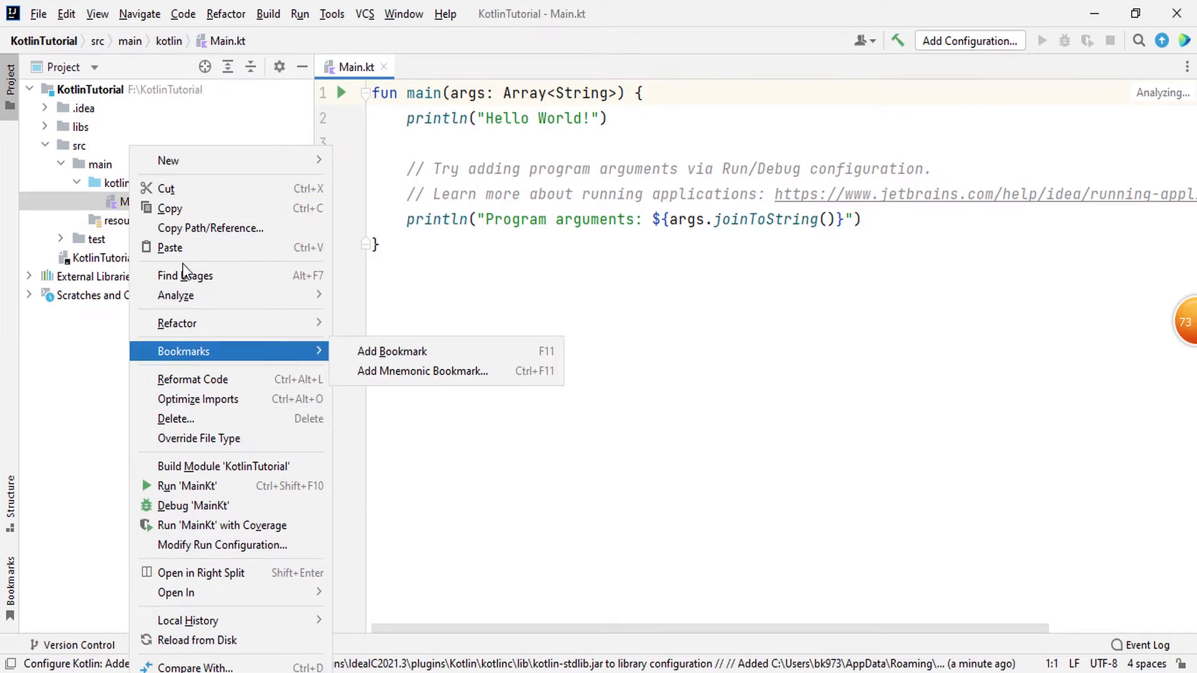
left_click(183, 418)
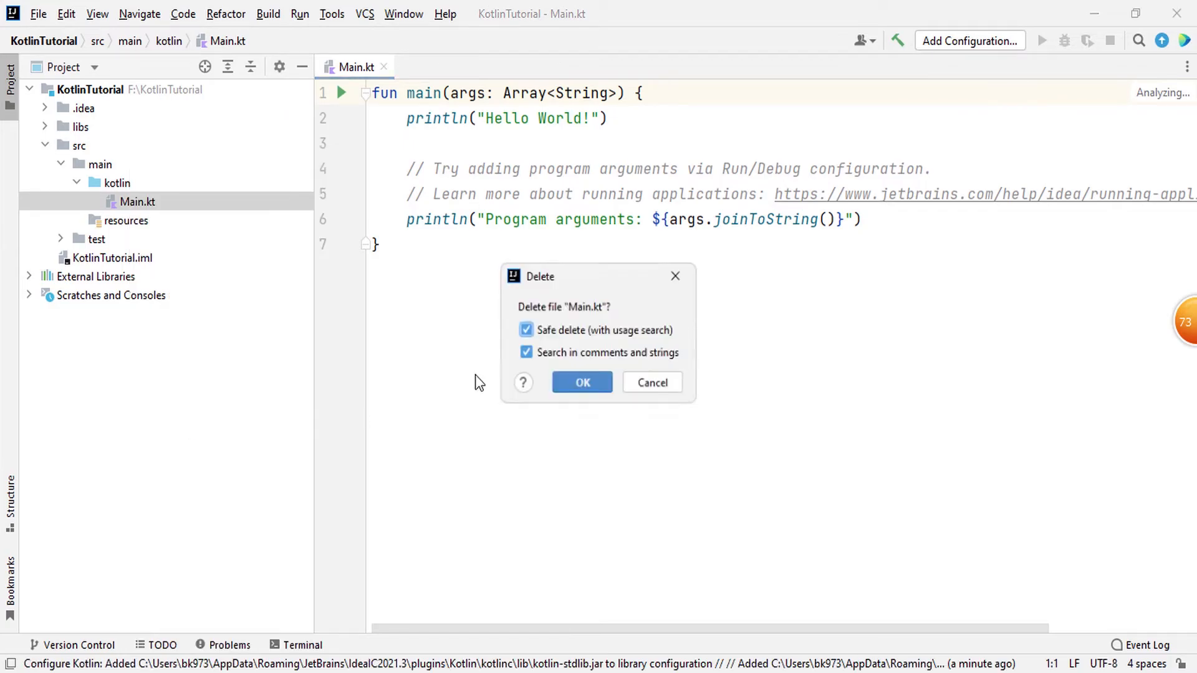
key("Delete")
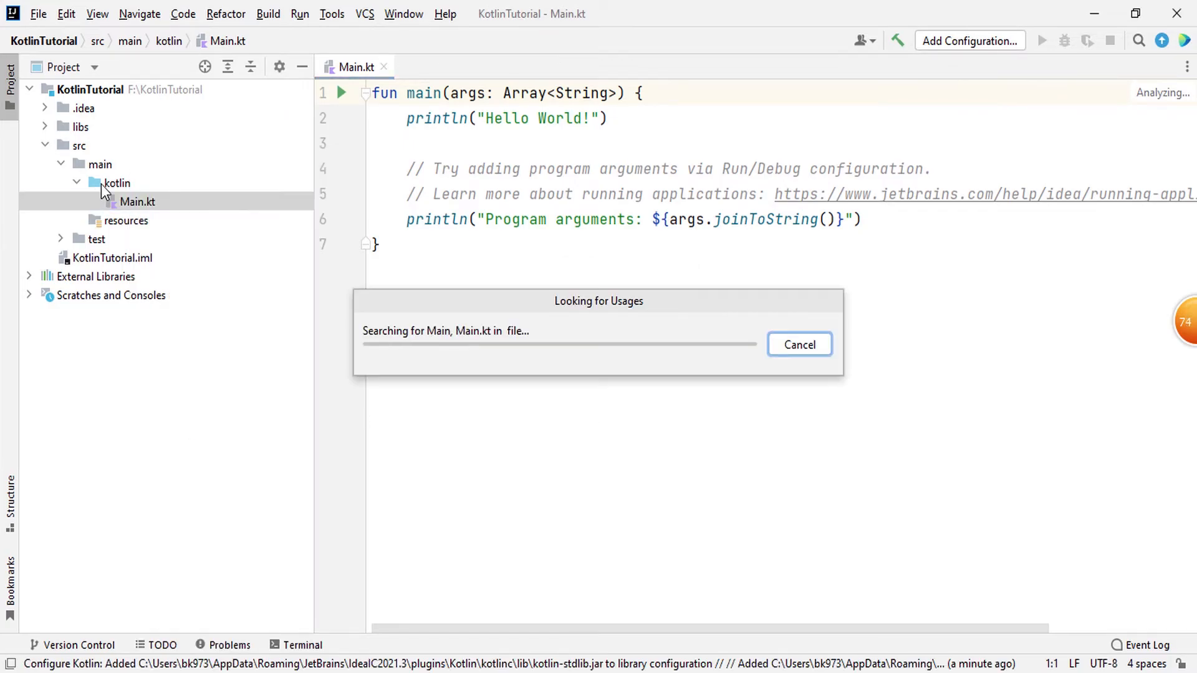
Step: Create a new Kotlin file named MyFirstProg in the kotlin folder, choosing the File type
right_click(108, 181)
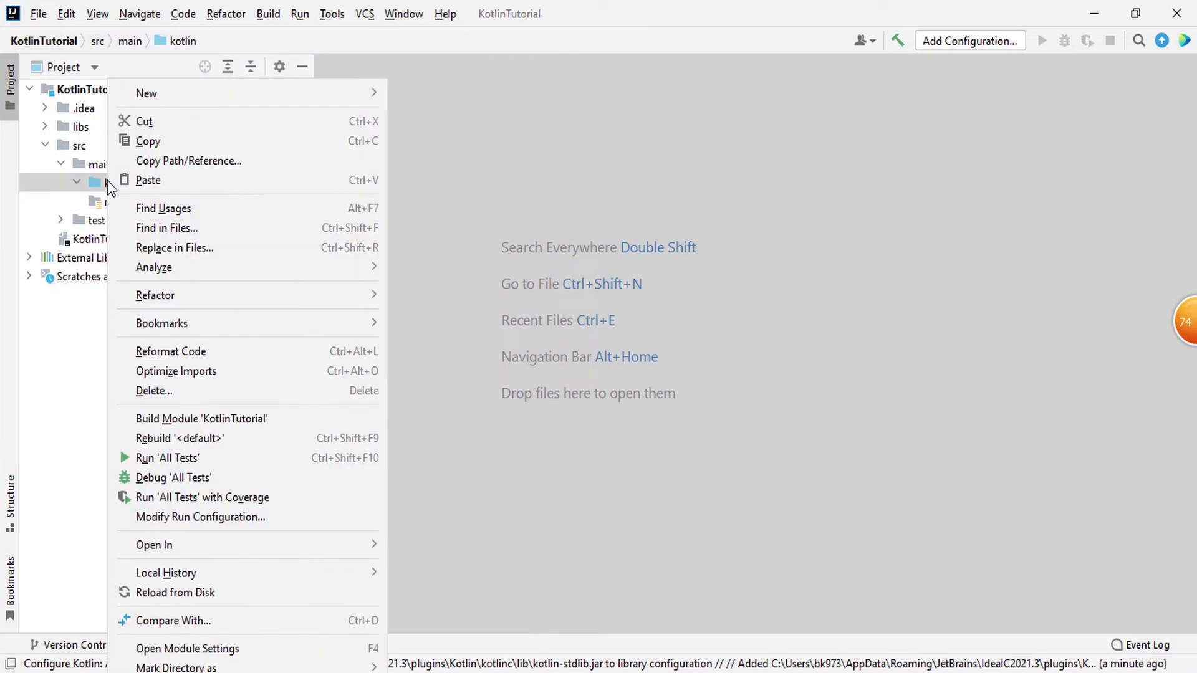
mouse_move(211, 84)
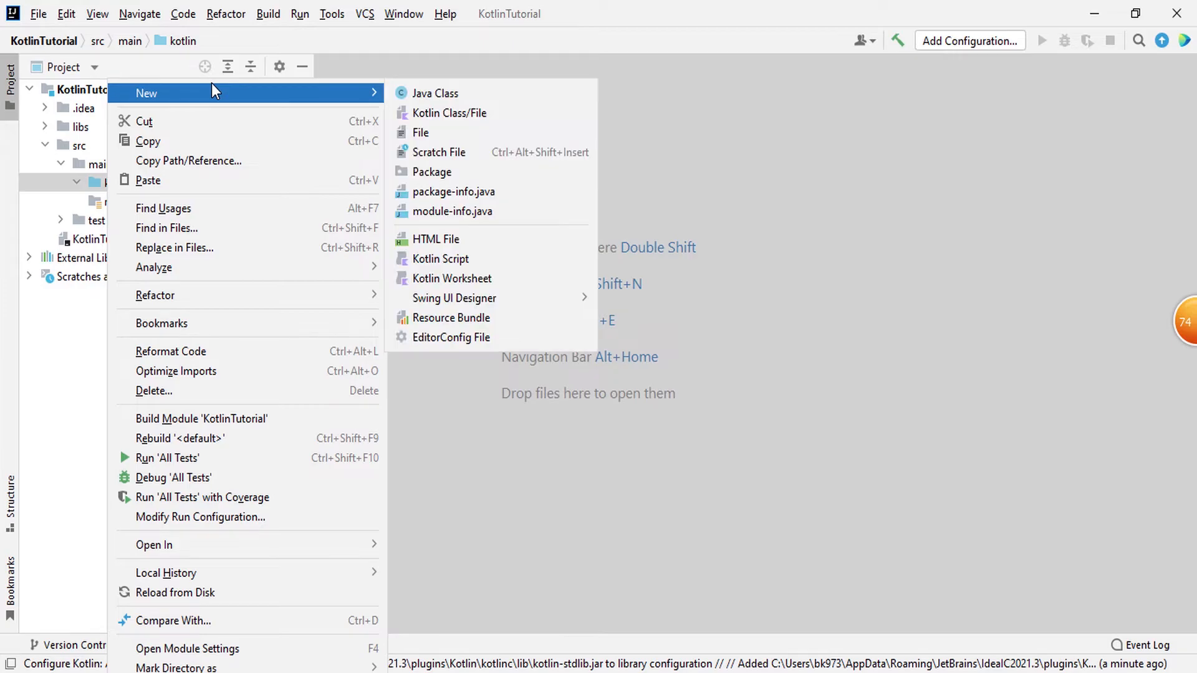
left_click(460, 111)
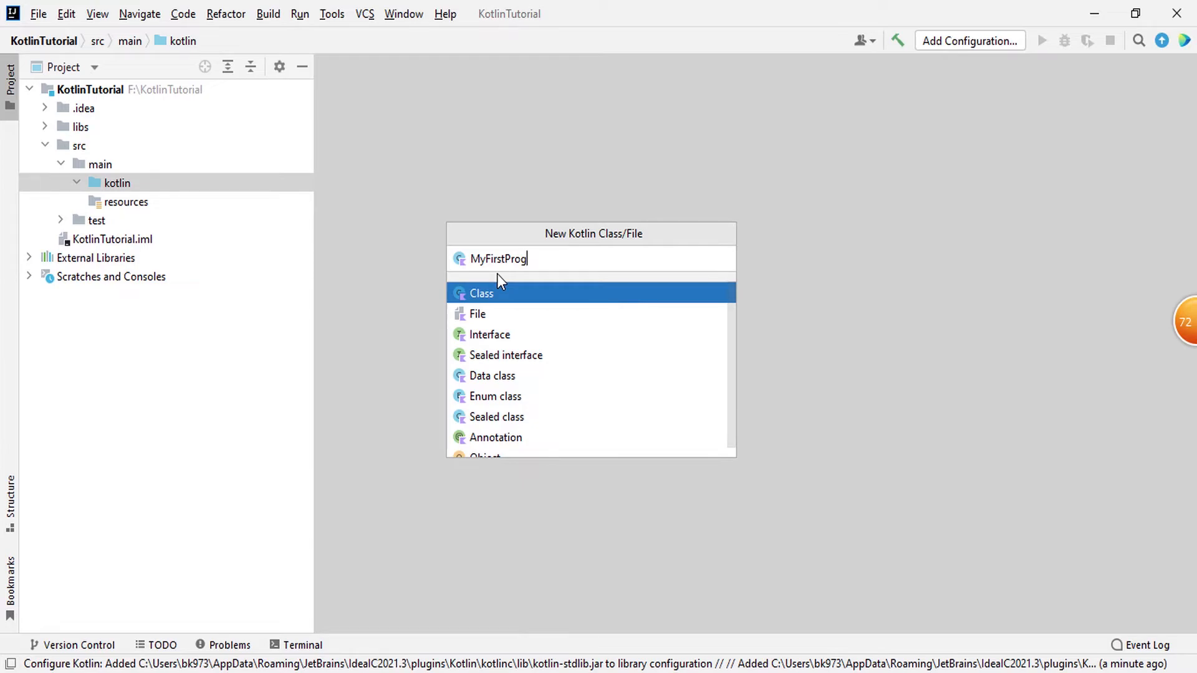
key("Down")
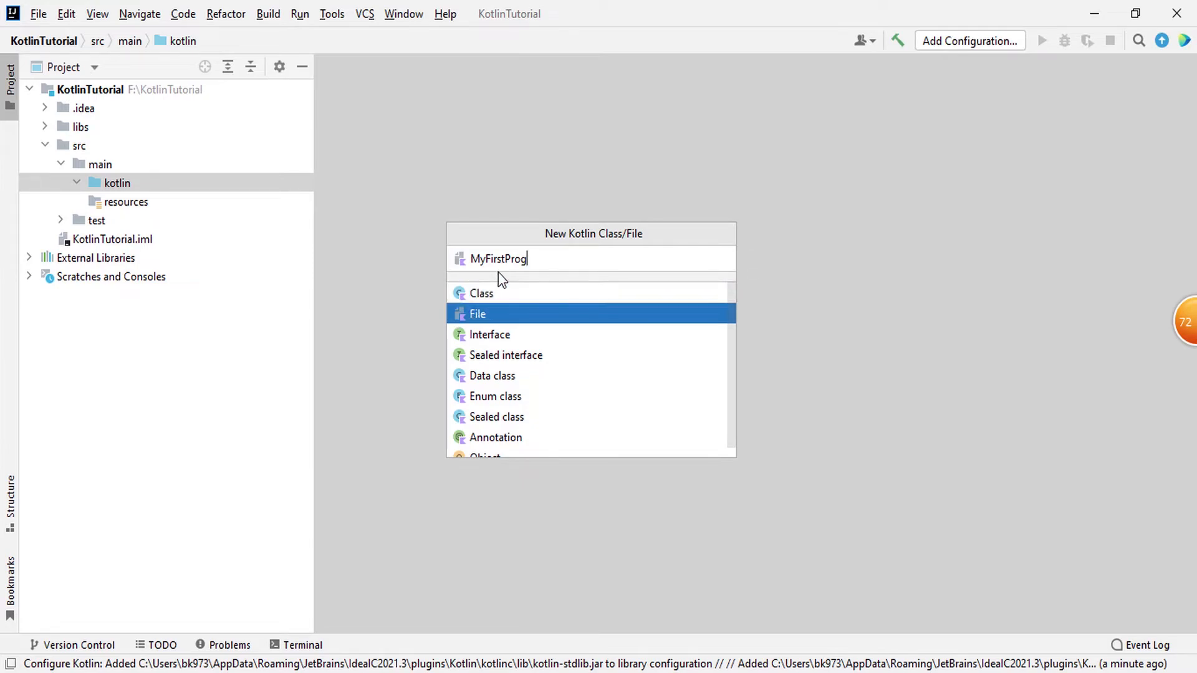
scroll(503, 341, "down", 1)
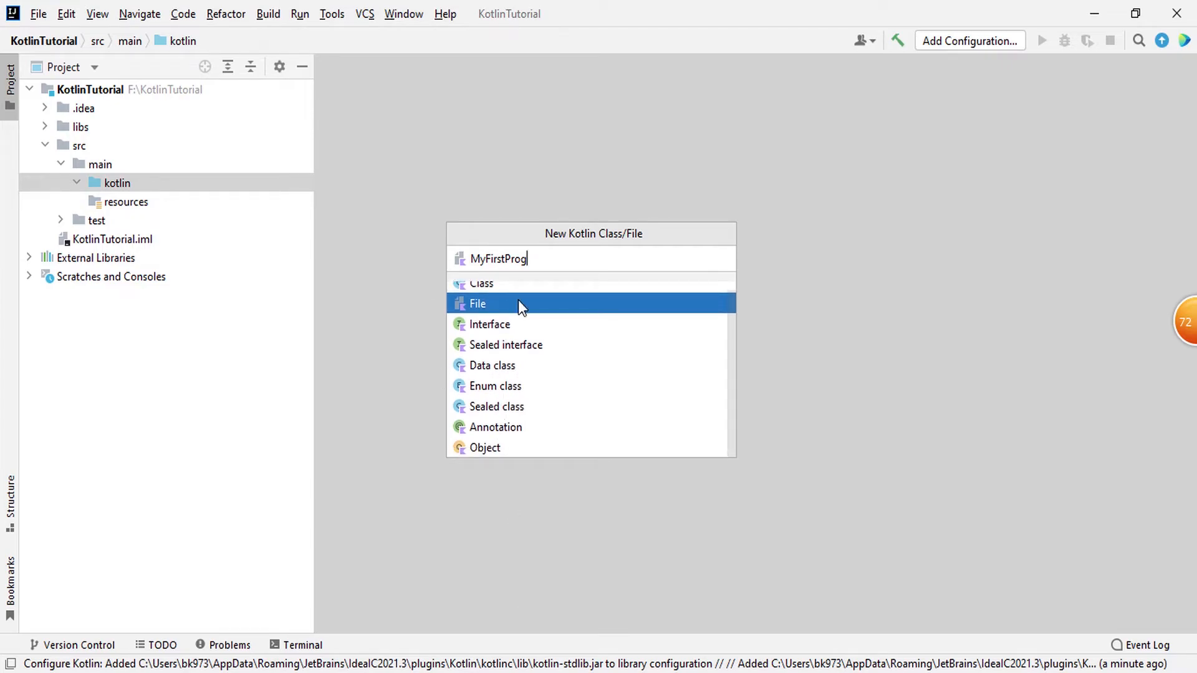
scroll(533, 334, "up", 1)
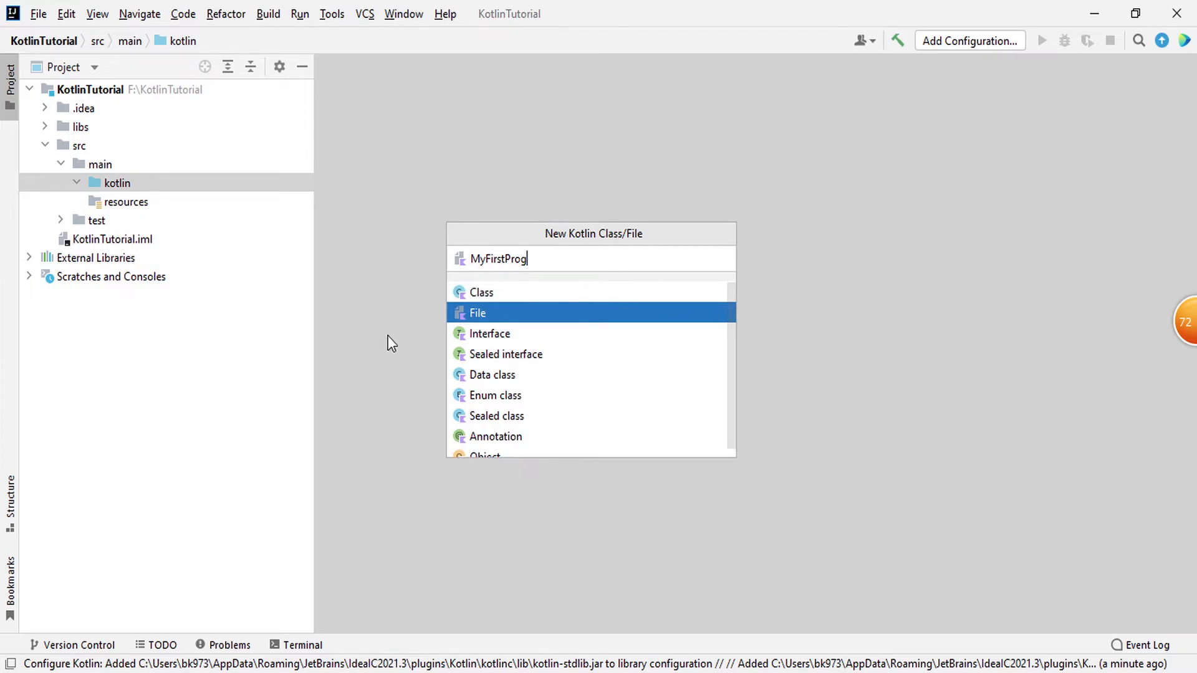
double_click(488, 309)
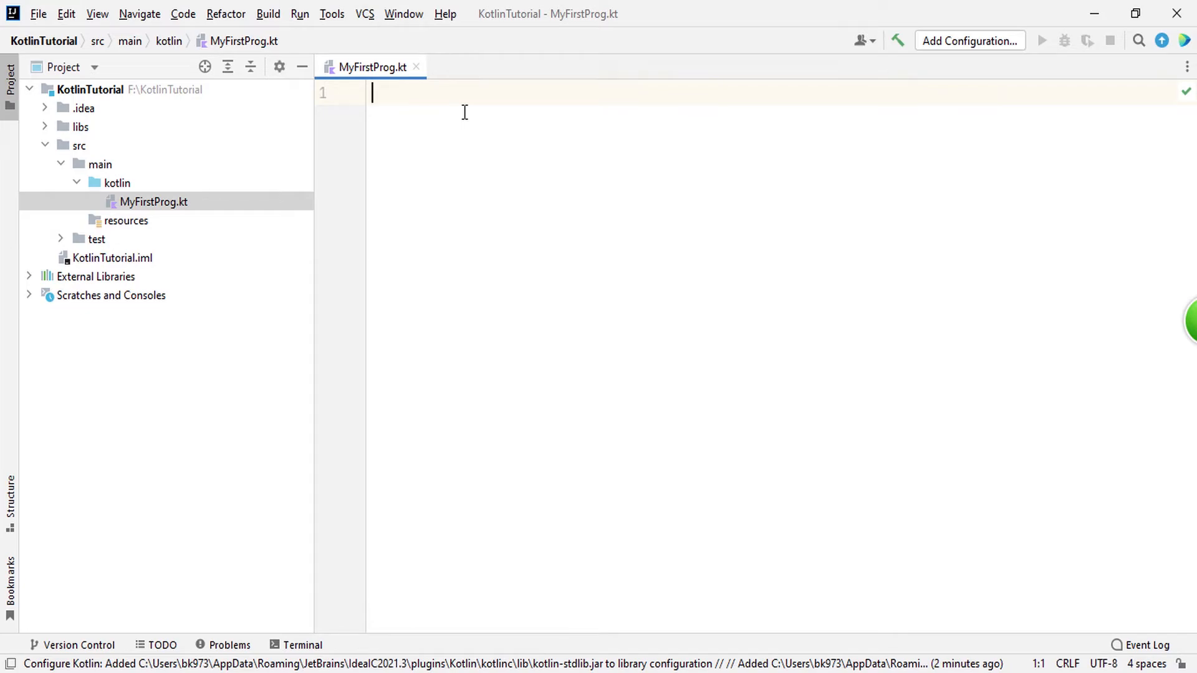
Step: Write an empty main() function in MyFirstProg.kt with its braces on separate lines
type("fun main()")
key("Return")
type("{")
key("Return")
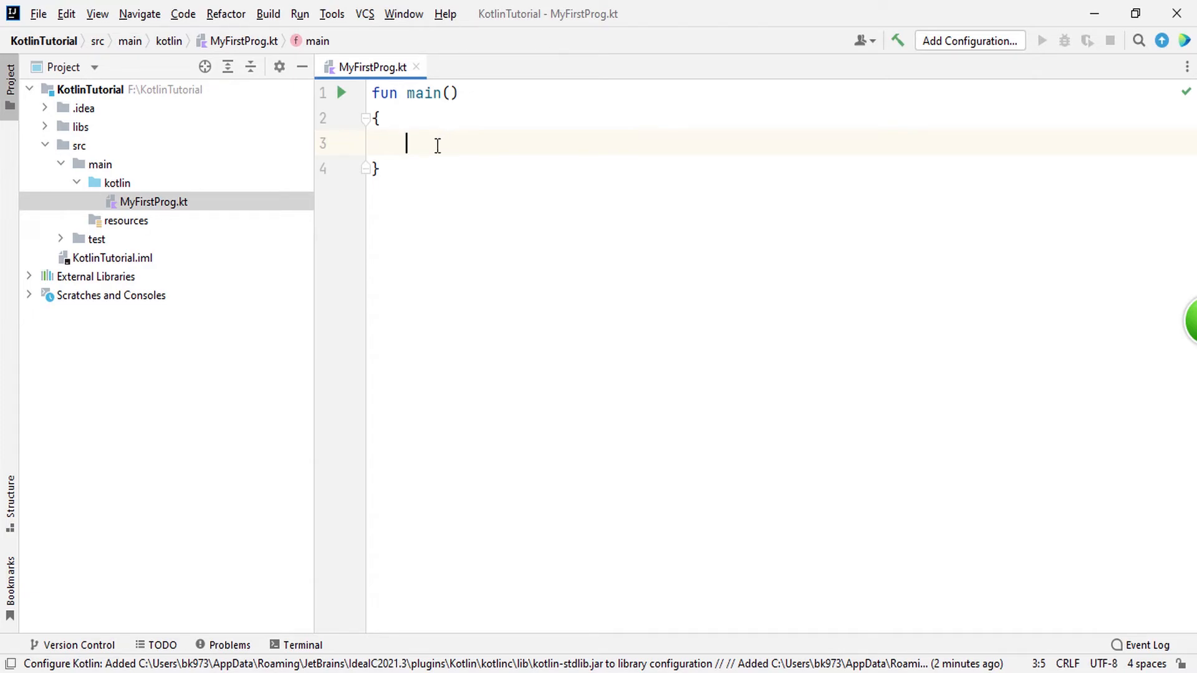
left_click_drag(372, 93, 476, 99)
left_click(475, 98)
left_click_drag(374, 93, 489, 93)
left_click(479, 141)
left_click_drag(392, 169, 376, 81)
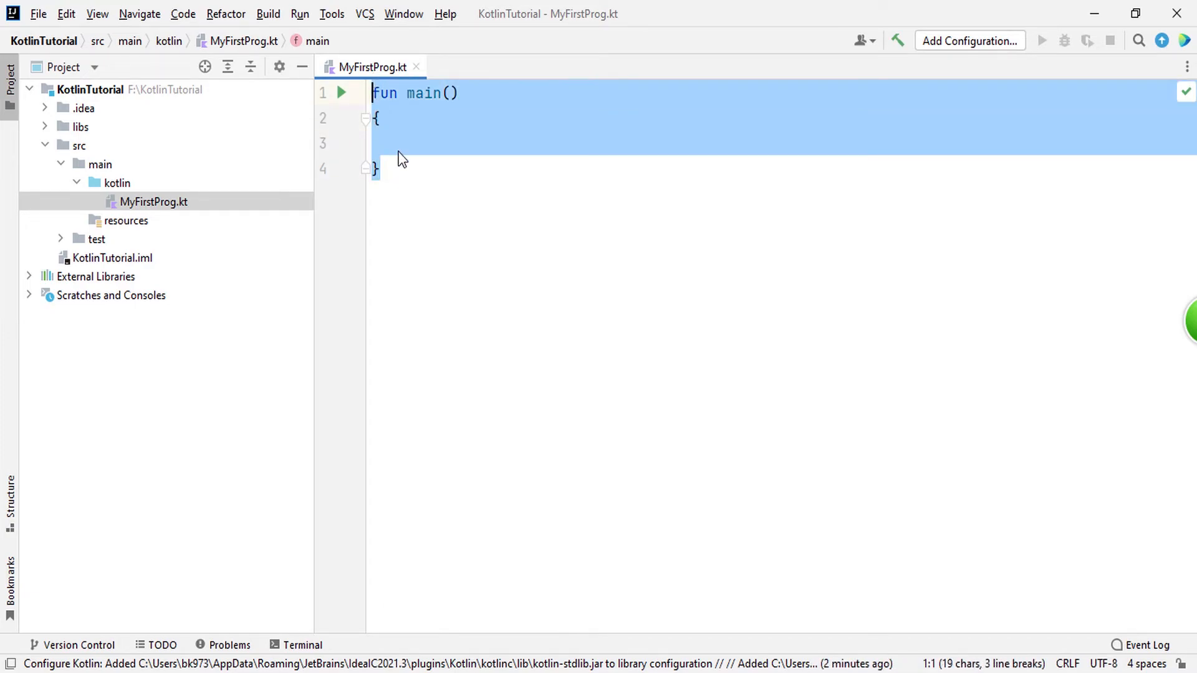
Step: Add the comment "// write the code" inside the body of the main function
left_click(401, 153)
type("//")
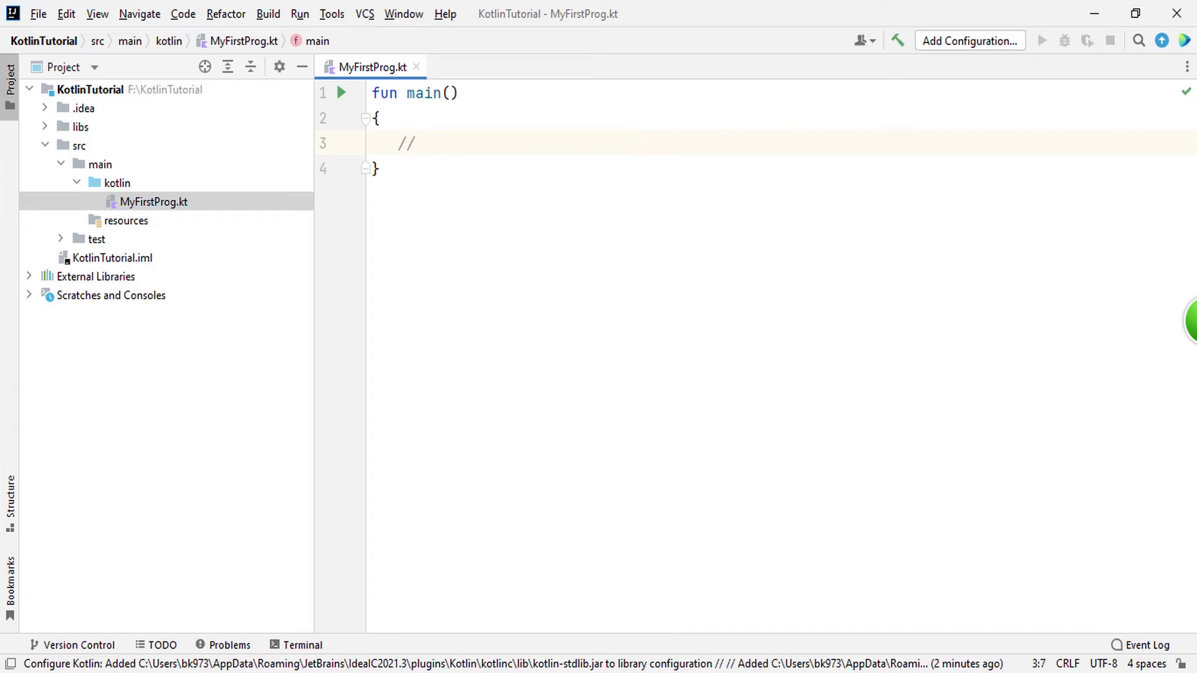
type(" wirte the ")
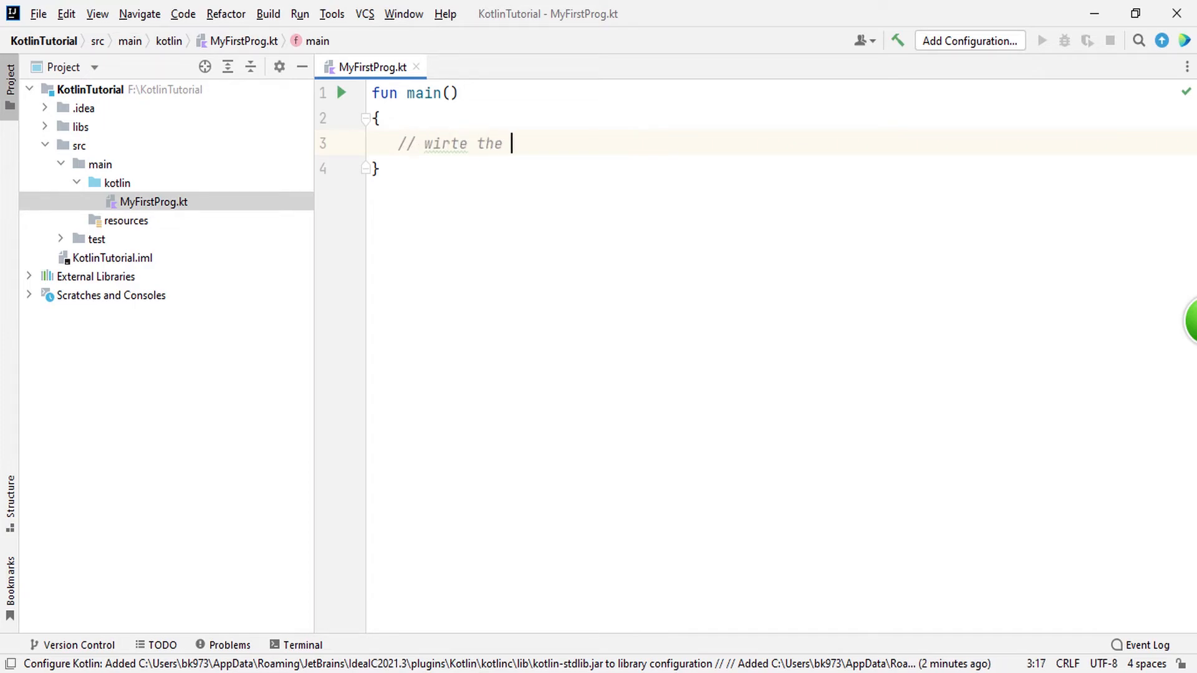
type("code")
left_click_drag(468, 145, 435, 148)
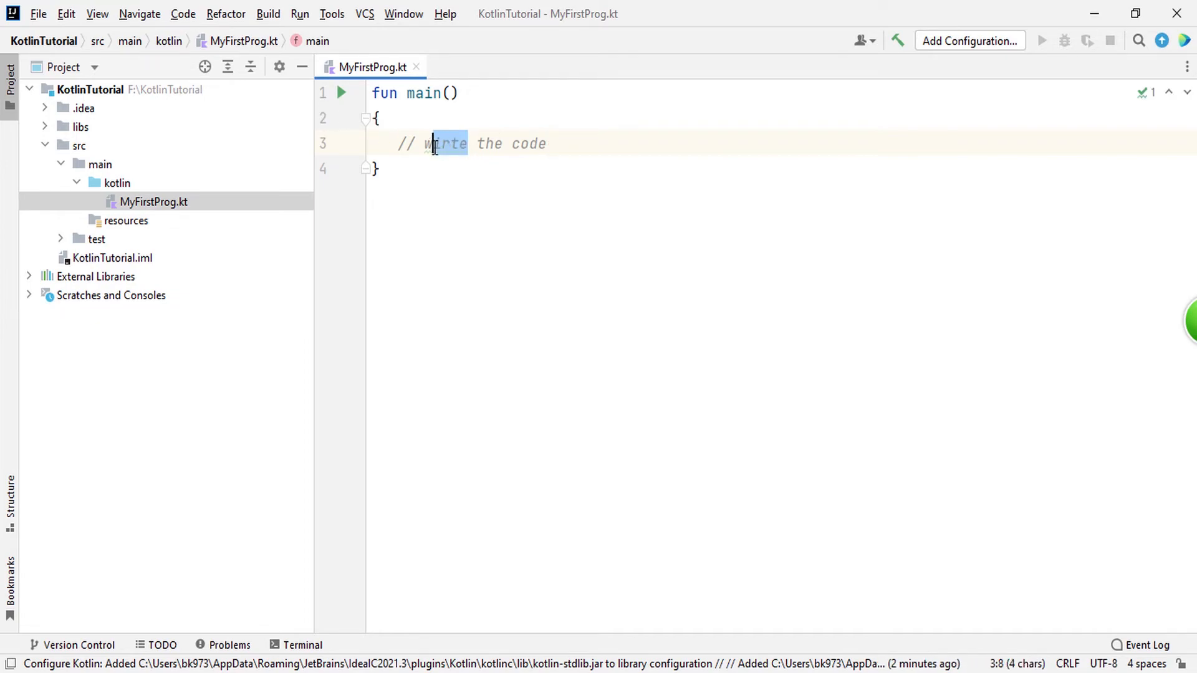
type("rite")
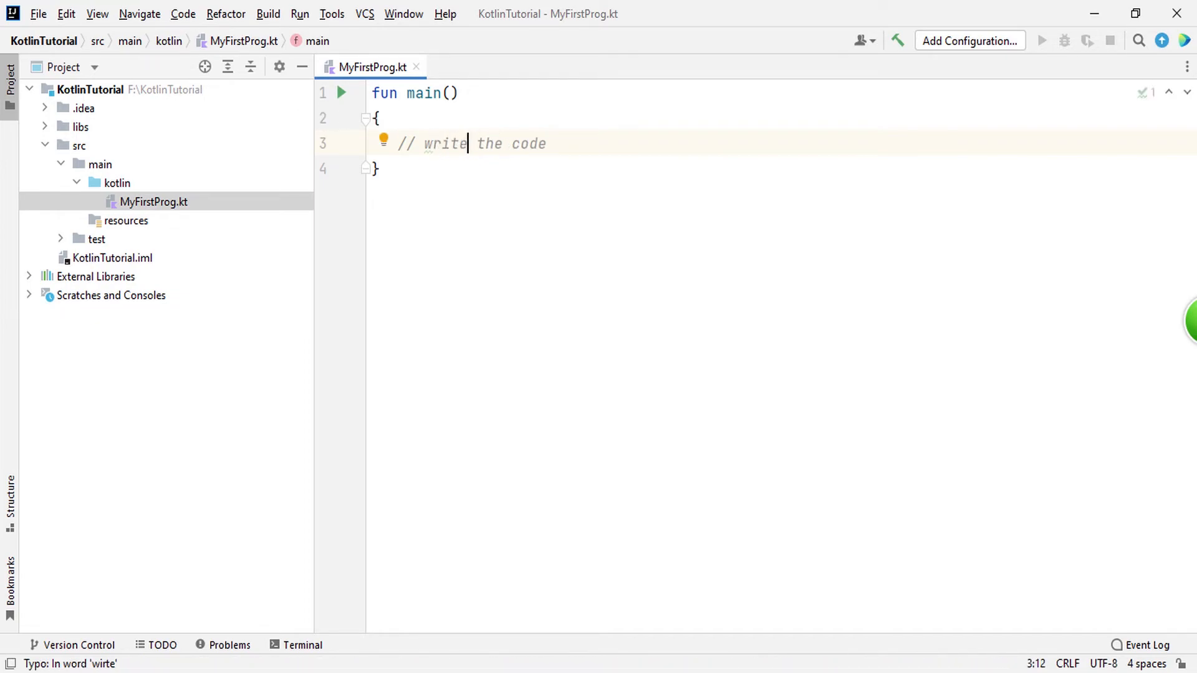
left_click(609, 139)
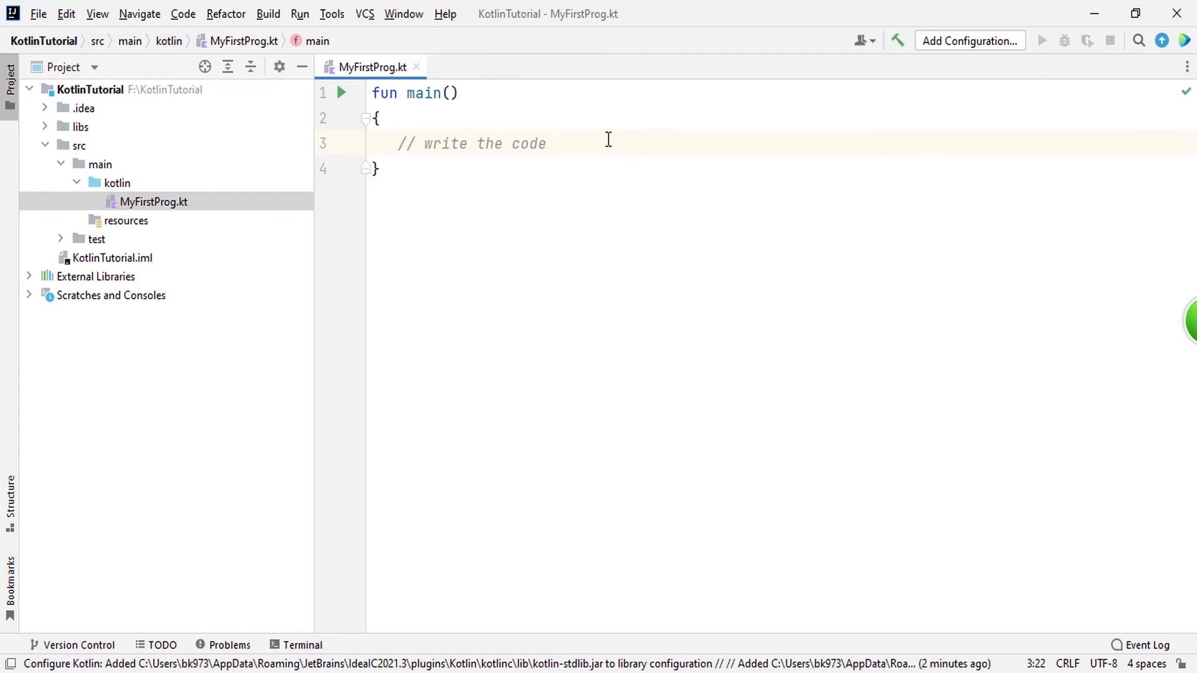
Step: Add a println() call on a new line below the comment, using the code completion suggestion
key("Return")
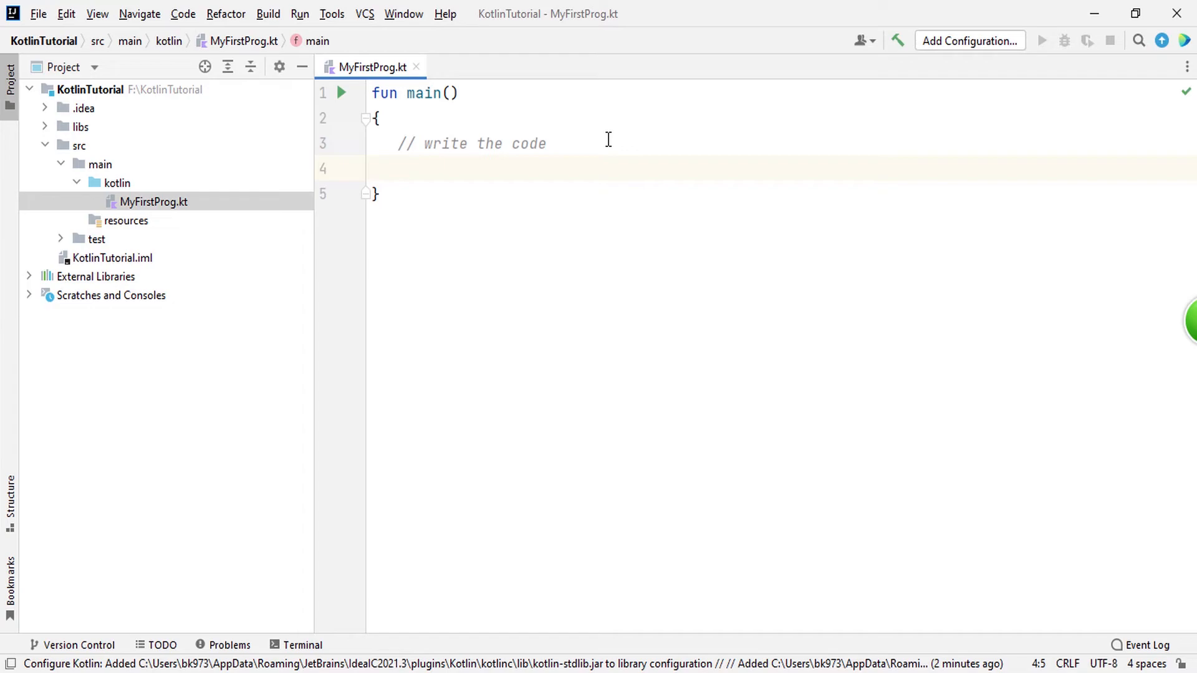
type("pri")
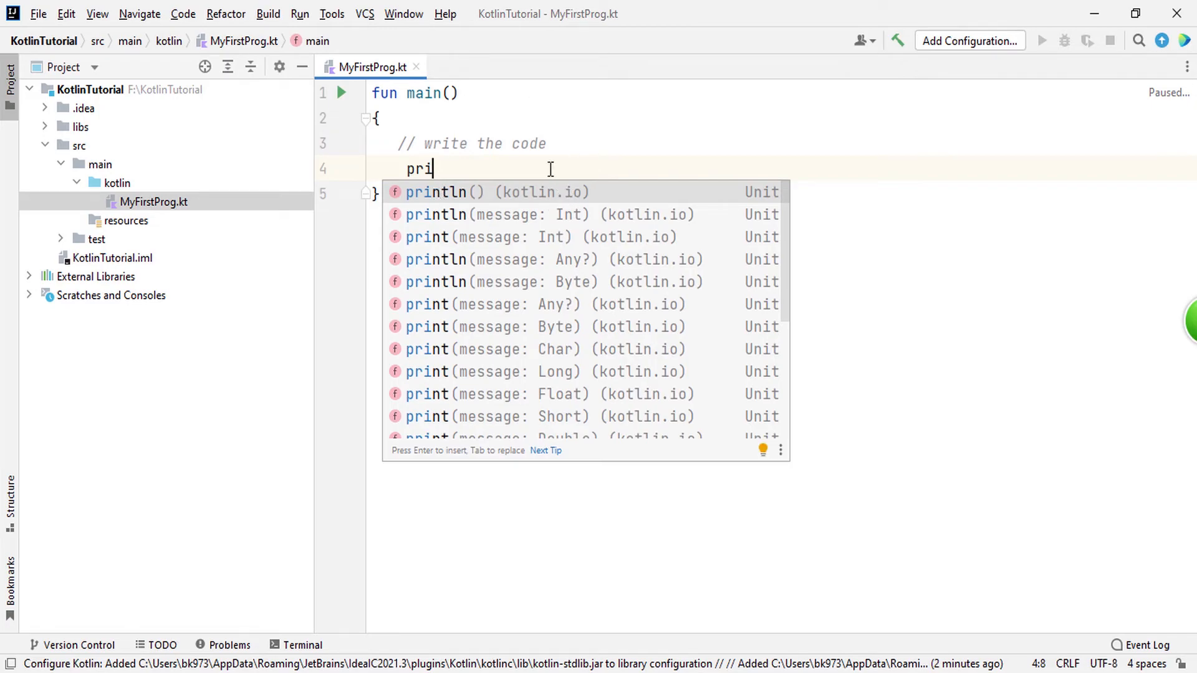
scroll(412, 202, "down", 1)
scroll(419, 258, "down", 3)
scroll(419, 258, "up", 3)
scroll(423, 258, "down", 3)
scroll(426, 262, "up", 4)
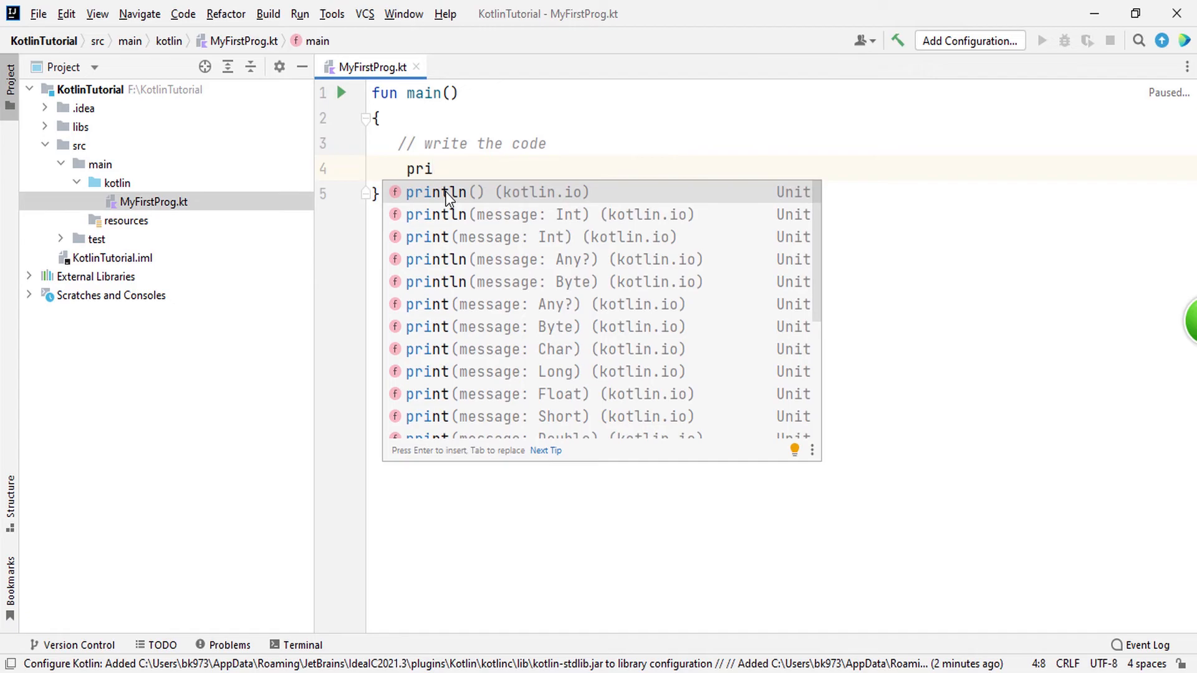
left_click(447, 194)
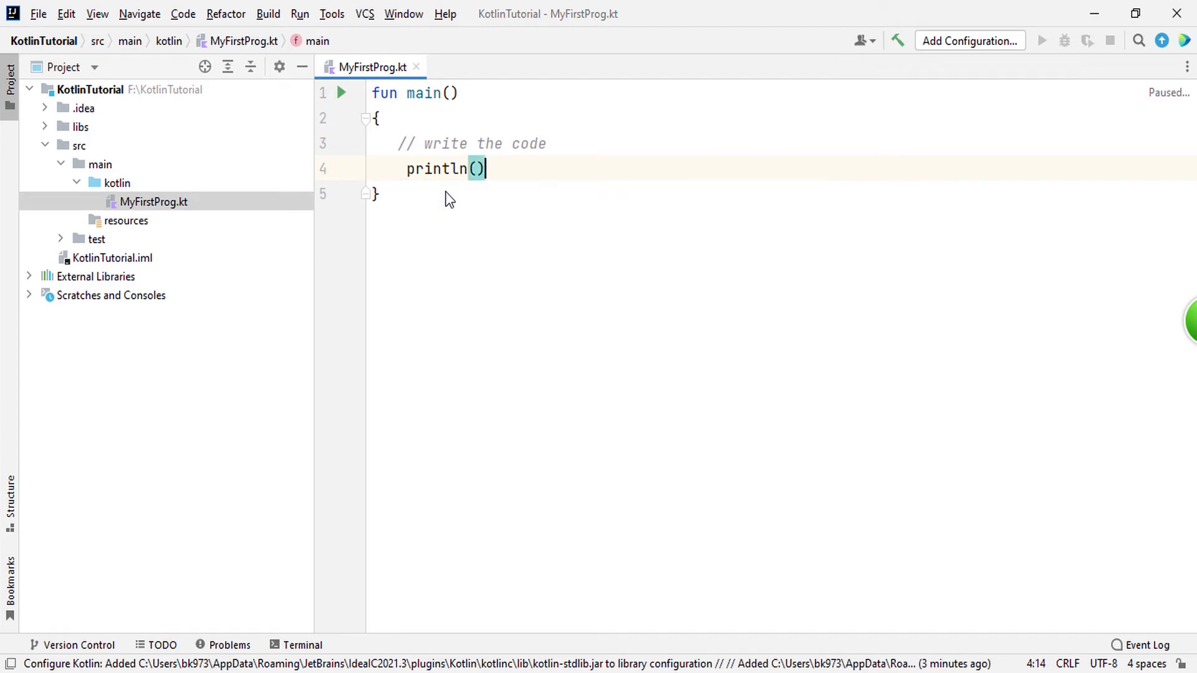
Step: Enter the string "Hello World!!" as the argument of the println call
type("\"")
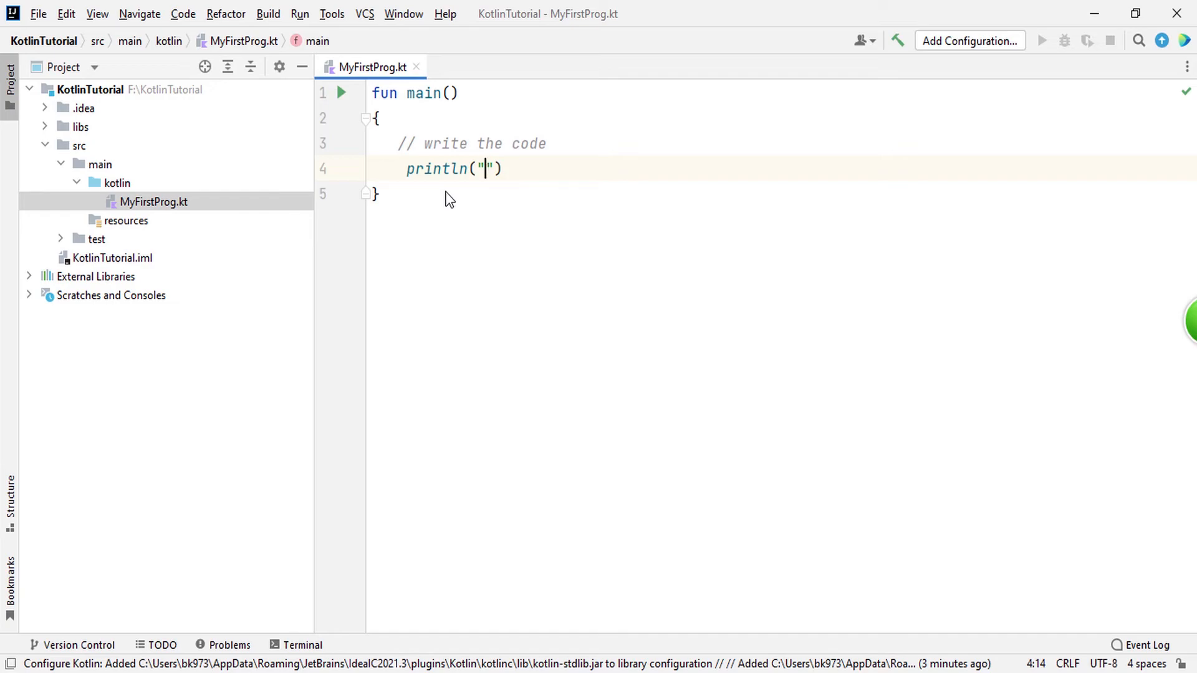
type("Hello ")
type("Wor")
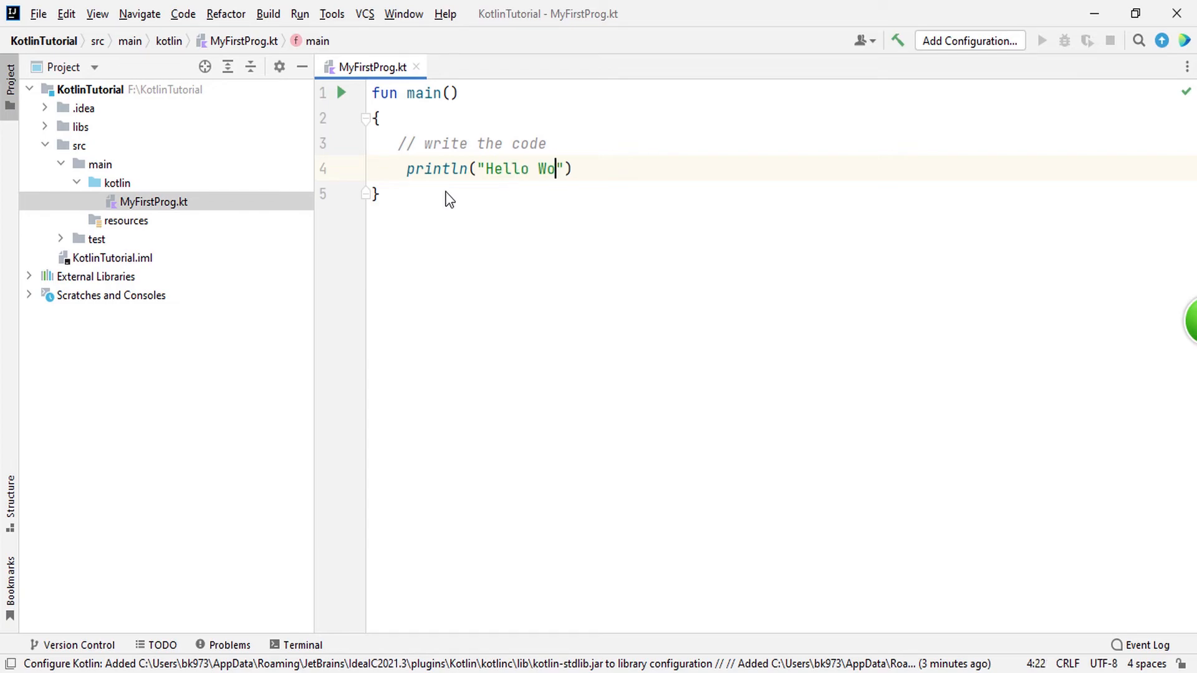
type("ld!!")
left_click(754, 213)
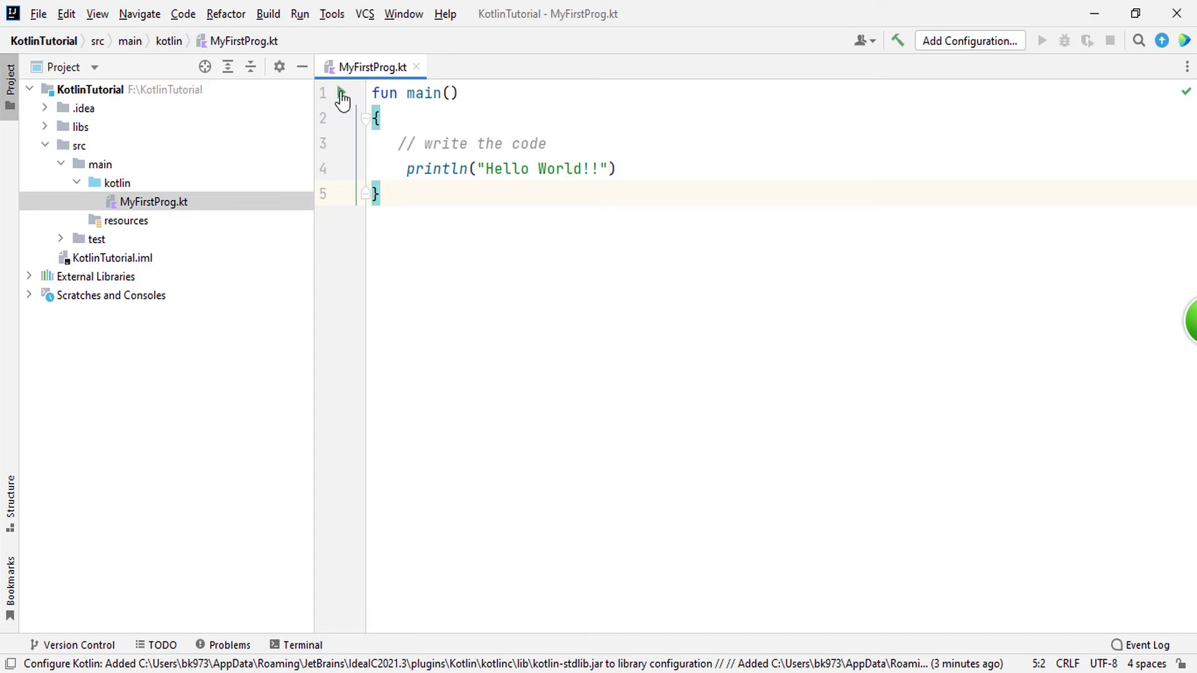
left_click(342, 94)
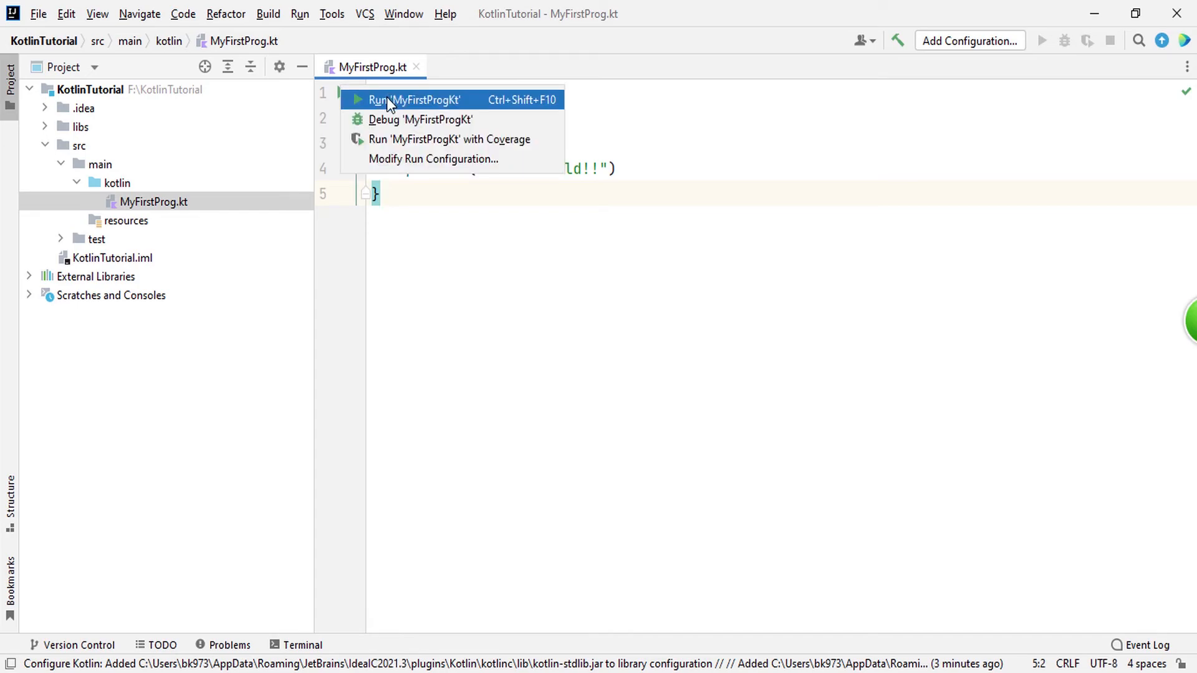
left_click(540, 350)
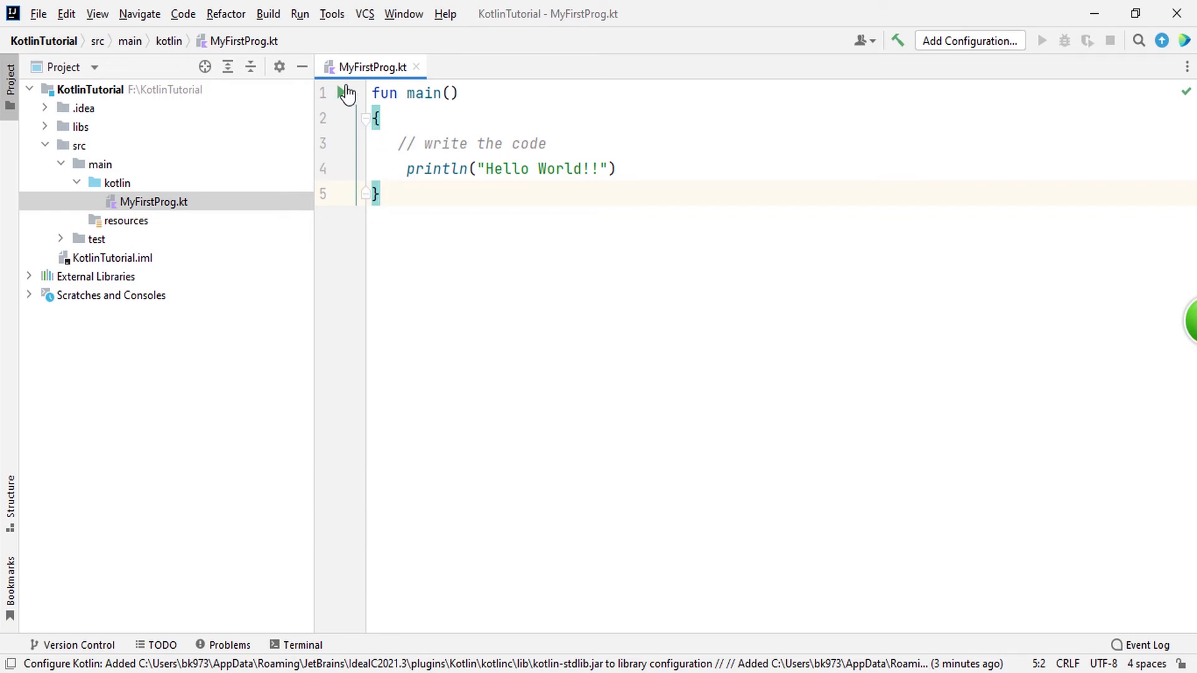
left_click(345, 93)
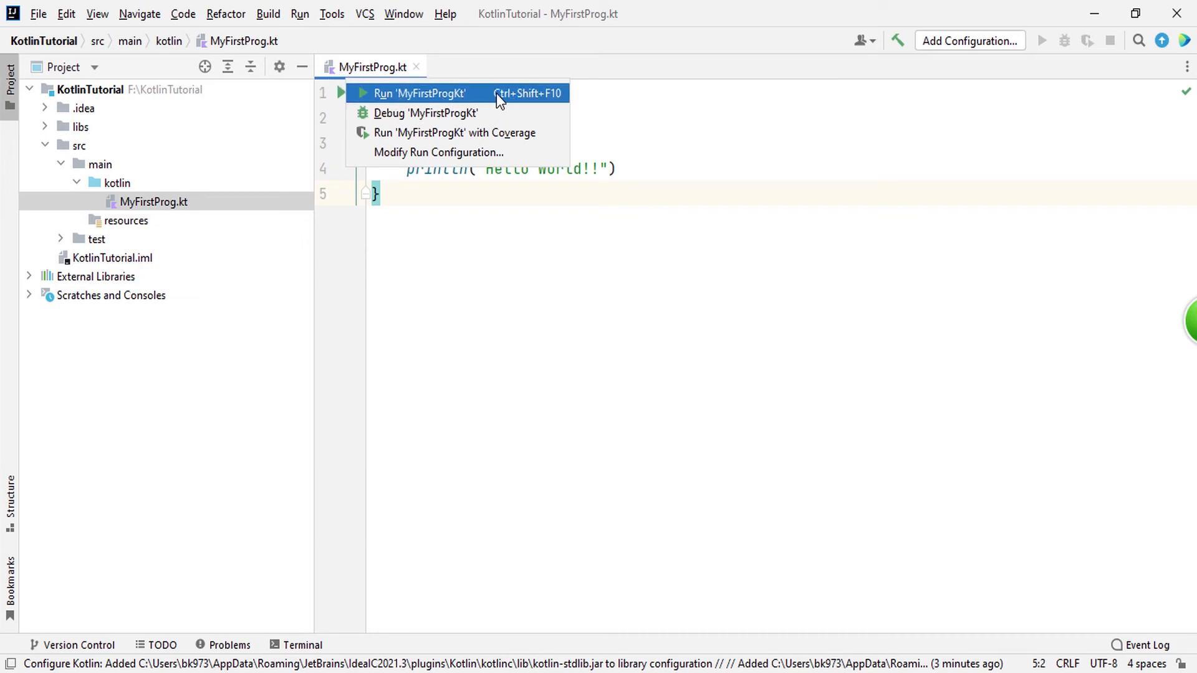
left_click(729, 138)
left_click_drag(449, 177, 372, 94)
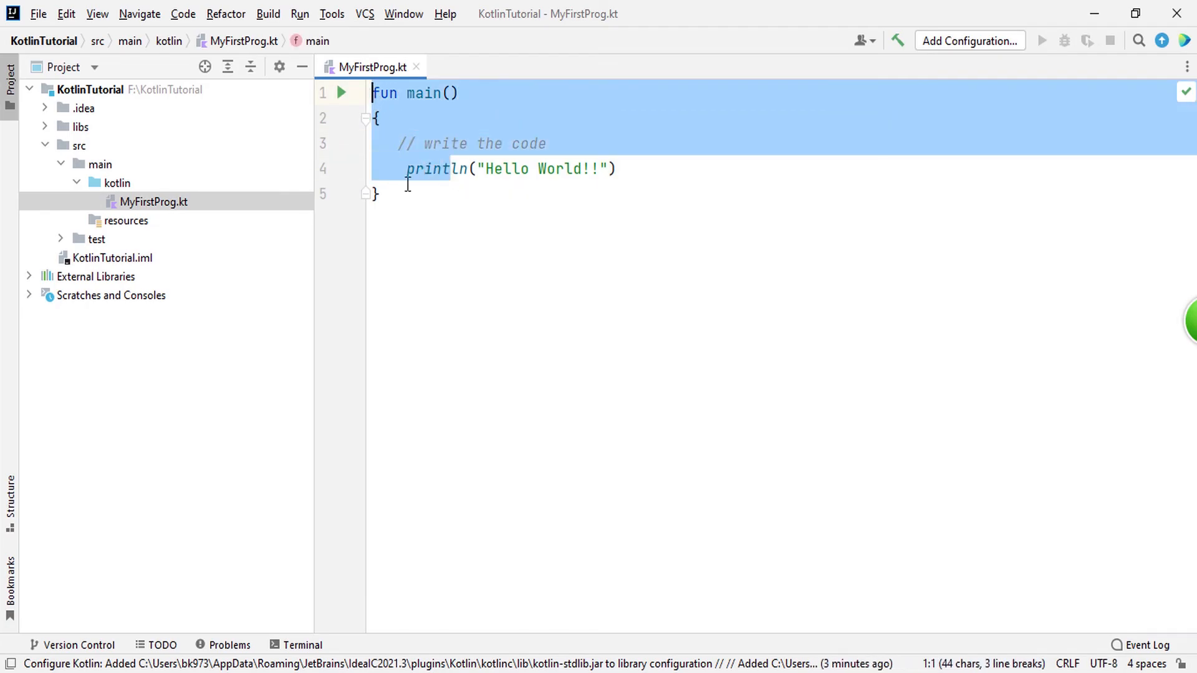
left_click(408, 188)
left_click(406, 142)
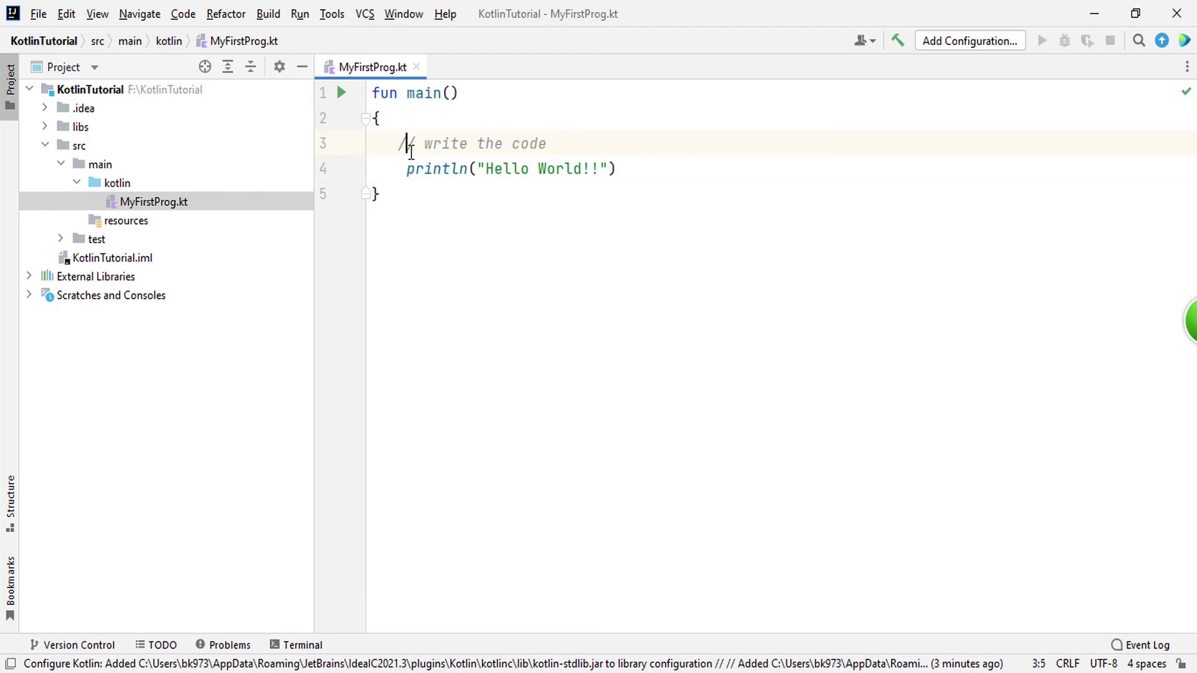
left_click(302, 15)
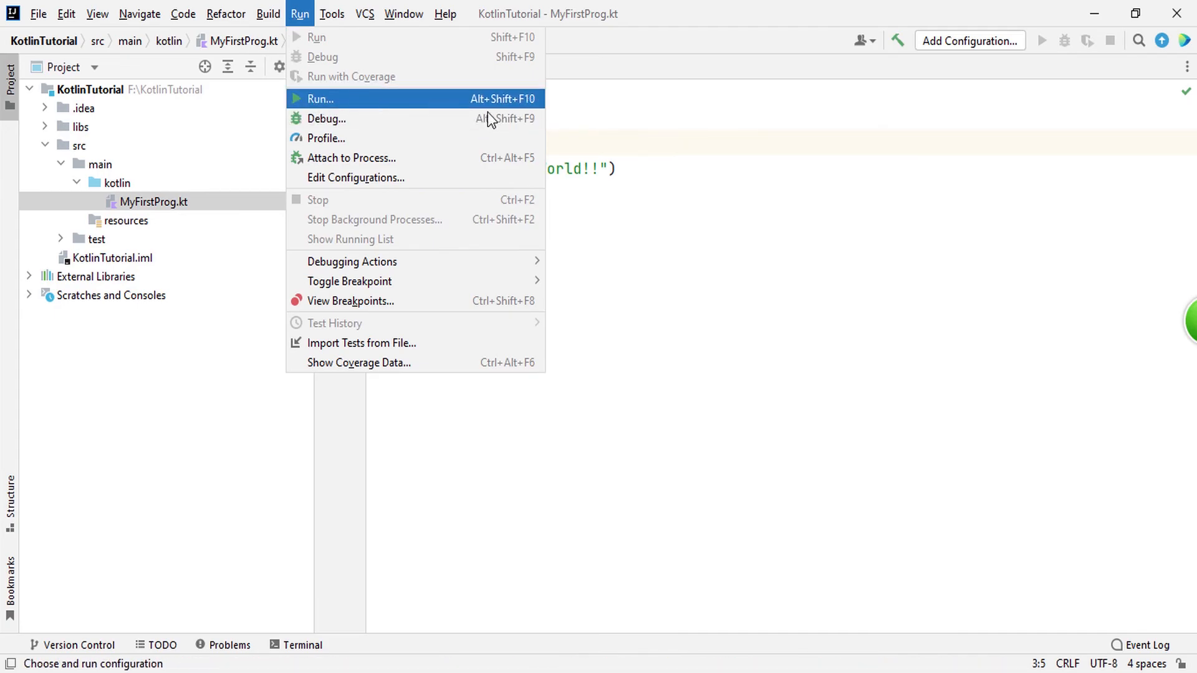
left_click(736, 167)
Step: Run the MyFirstProgKt program from its main function
left_click(342, 95)
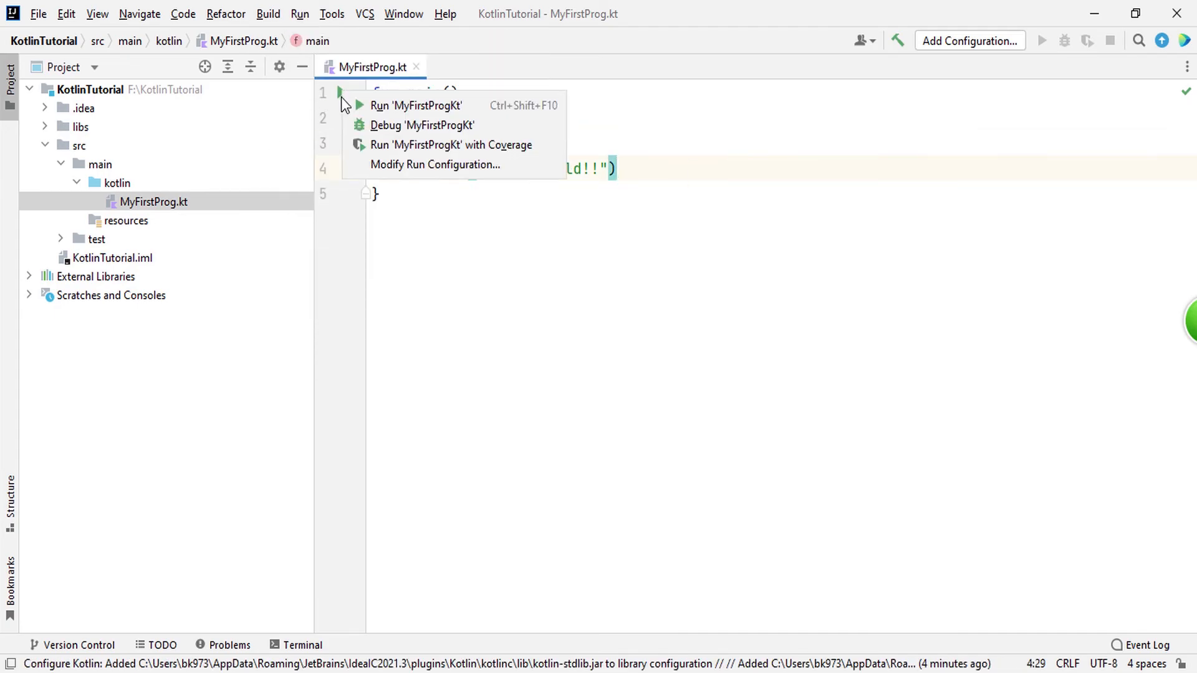
left_click(405, 111)
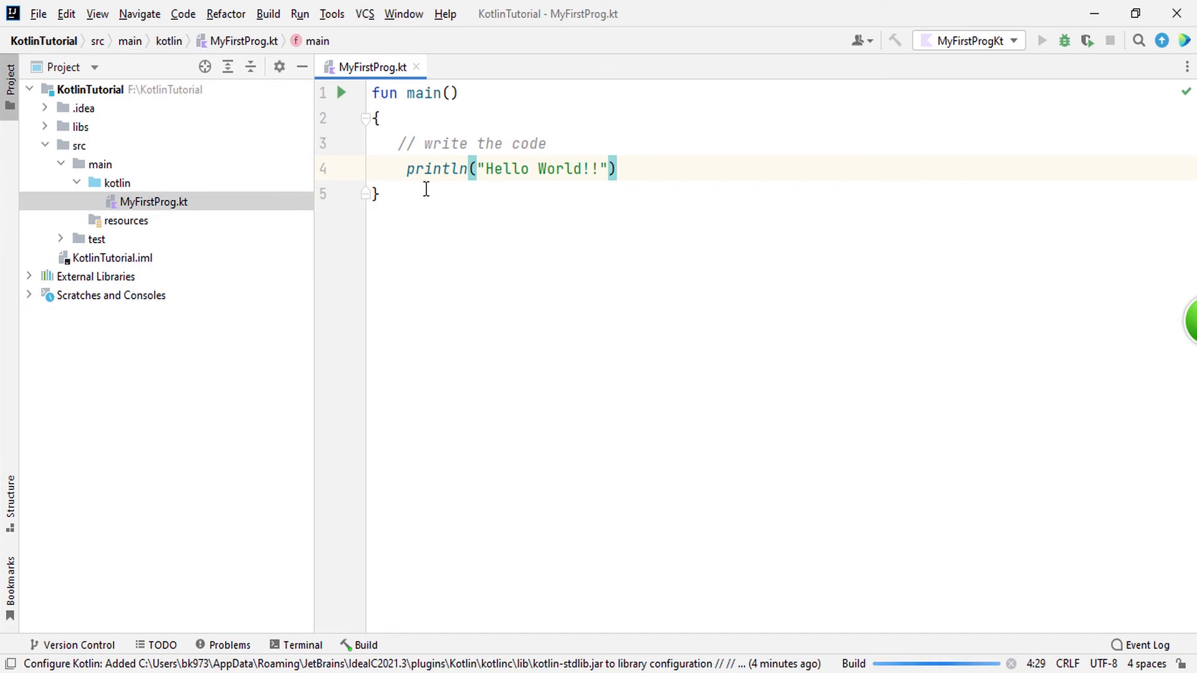
left_click_drag(397, 170, 646, 166)
left_click(679, 174)
key("Left")
key("Left")
key("Left")
key("Left")
left_click(486, 169, "shift")
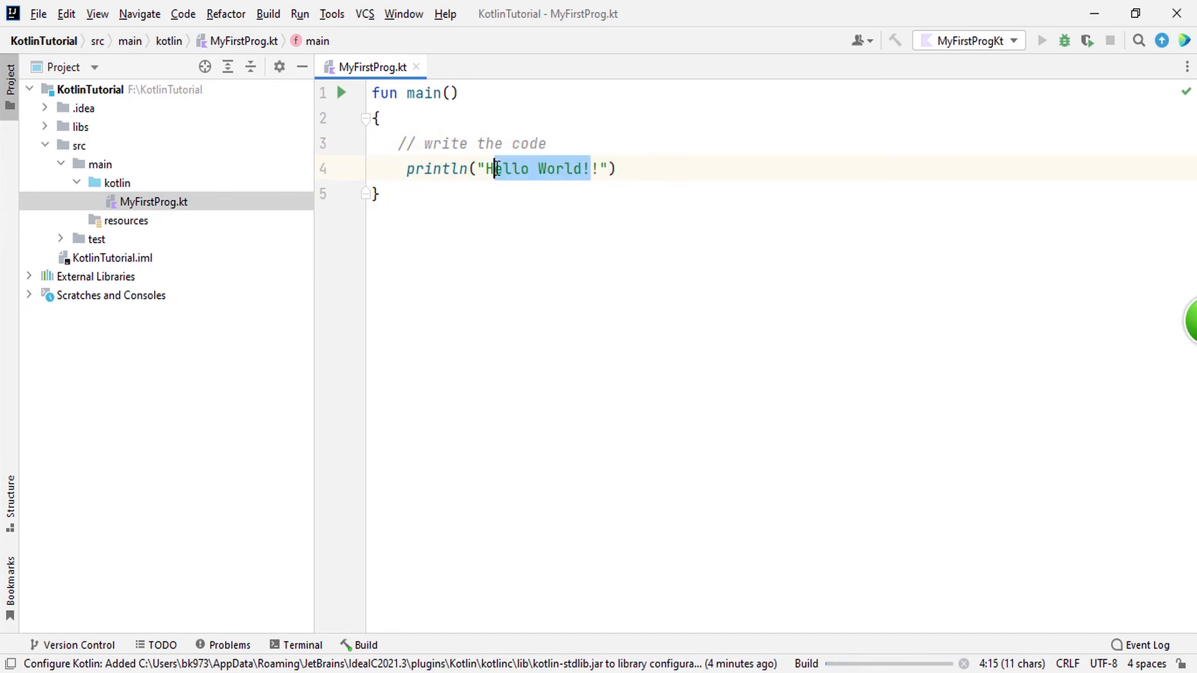
left_click(484, 169)
left_click_drag(476, 169, 598, 169)
left_click(634, 167)
left_click(502, 168)
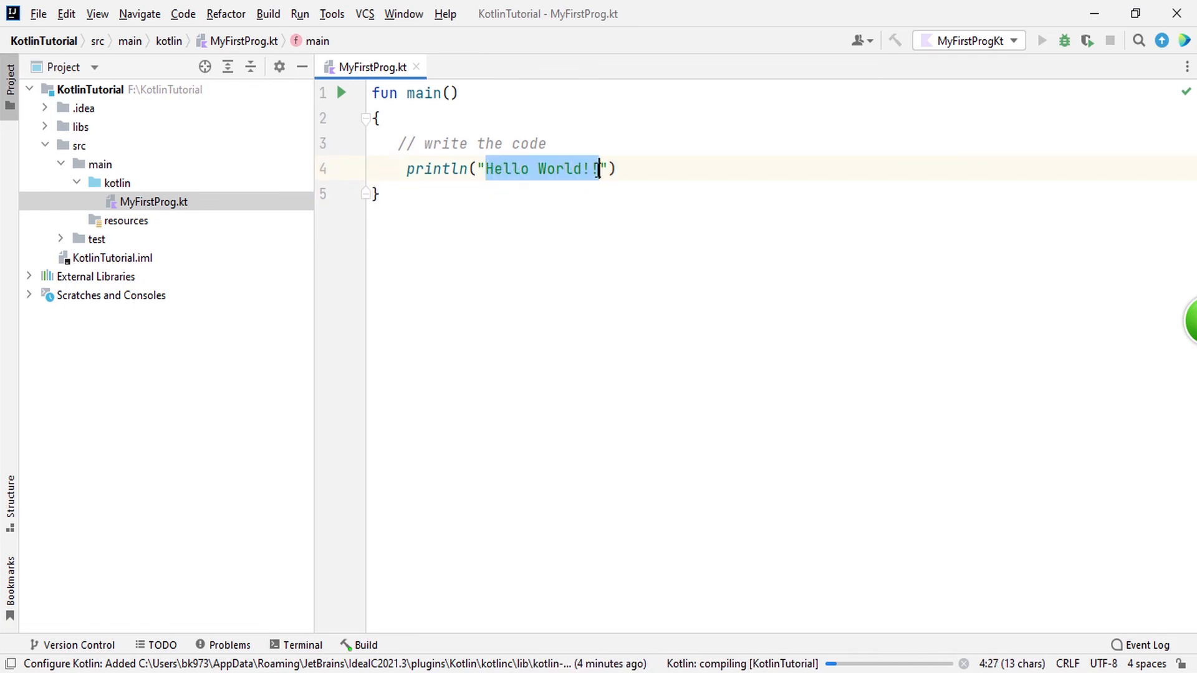
left_click(666, 176)
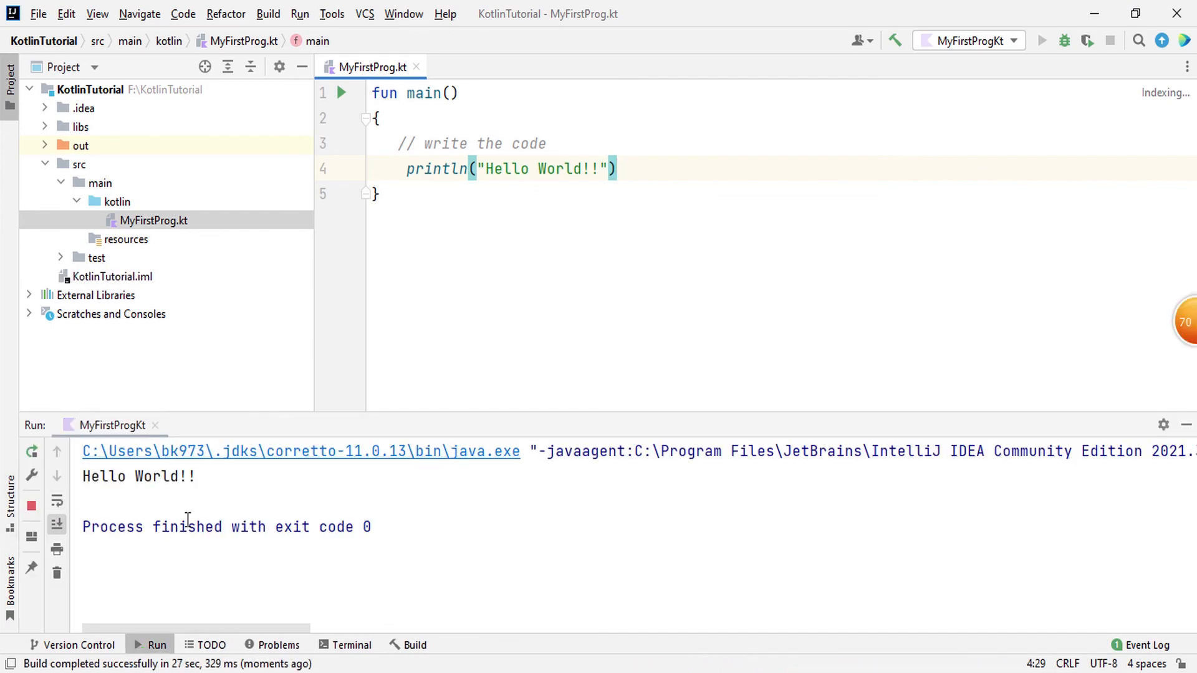
Step: Examine the program's printed output in the run console and hide the console
left_click_drag(205, 484, 82, 477)
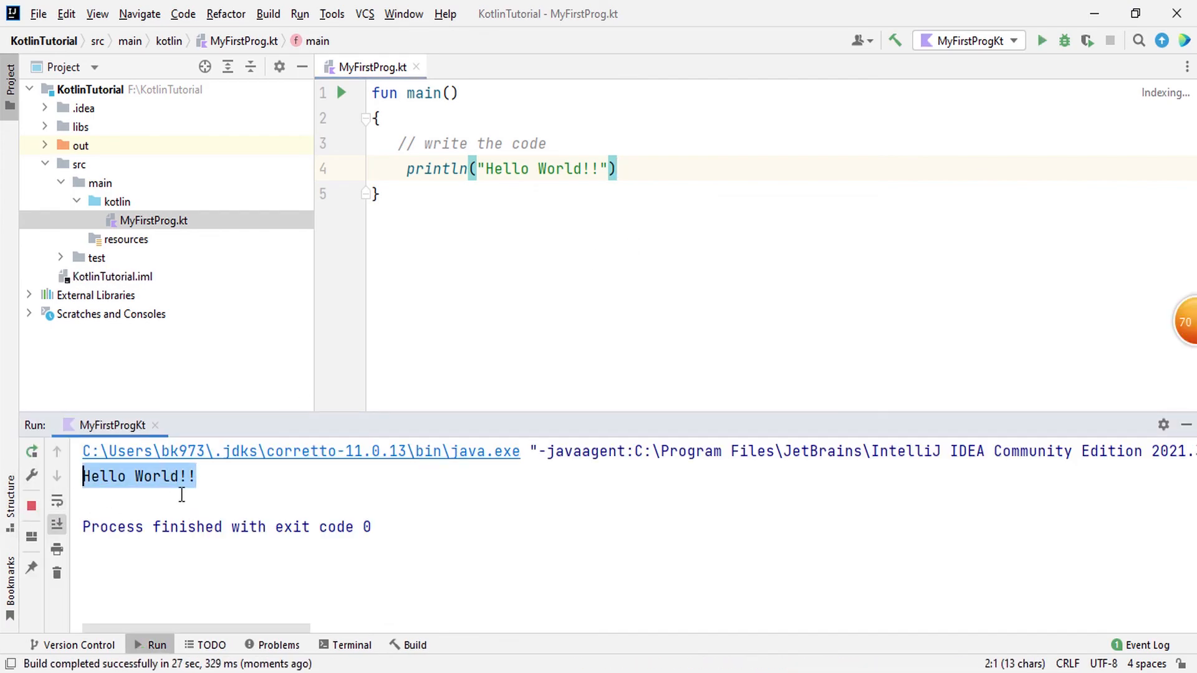
left_click(203, 493)
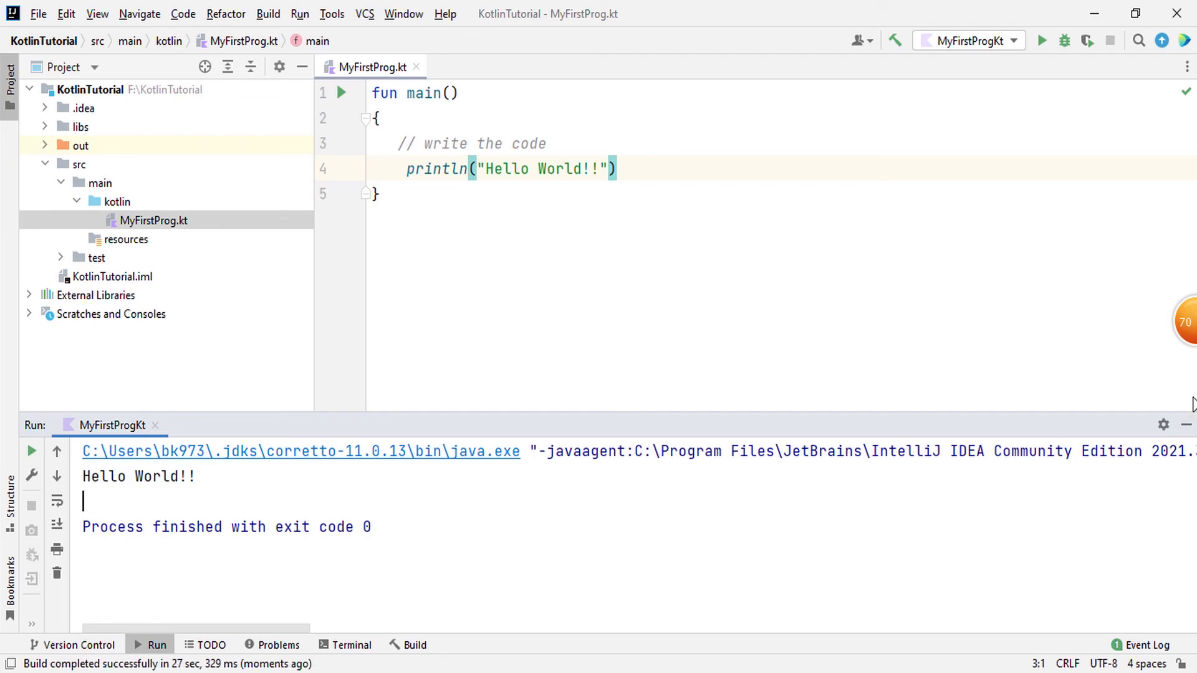
left_click(1186, 426)
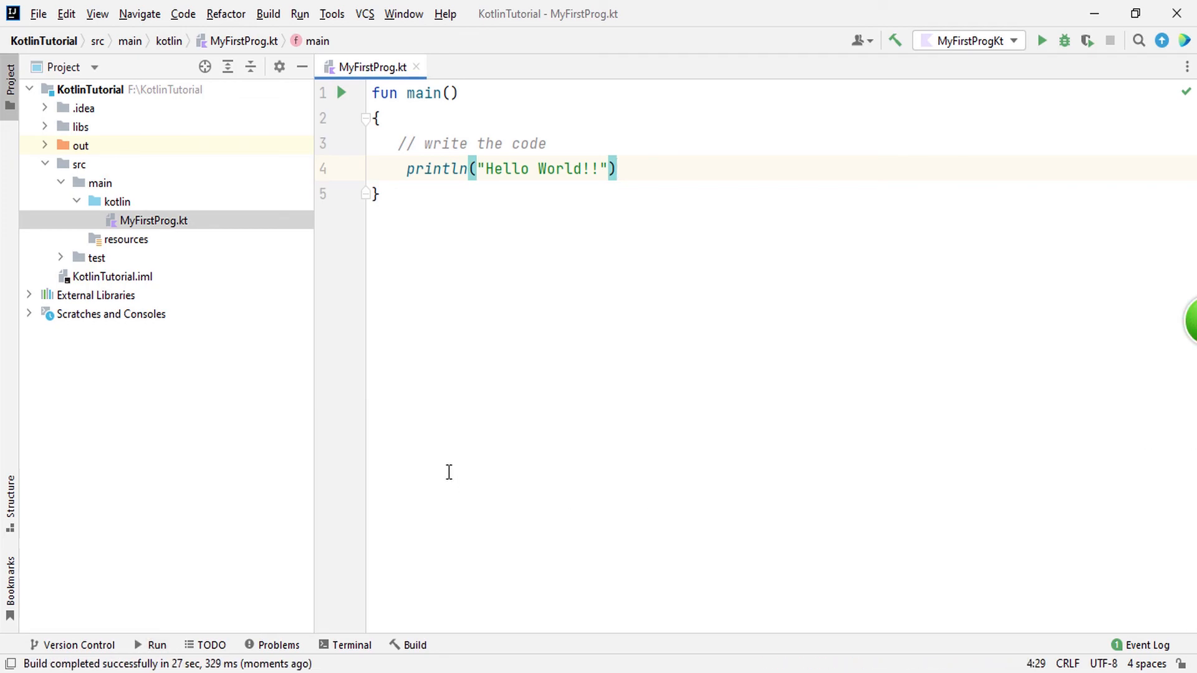